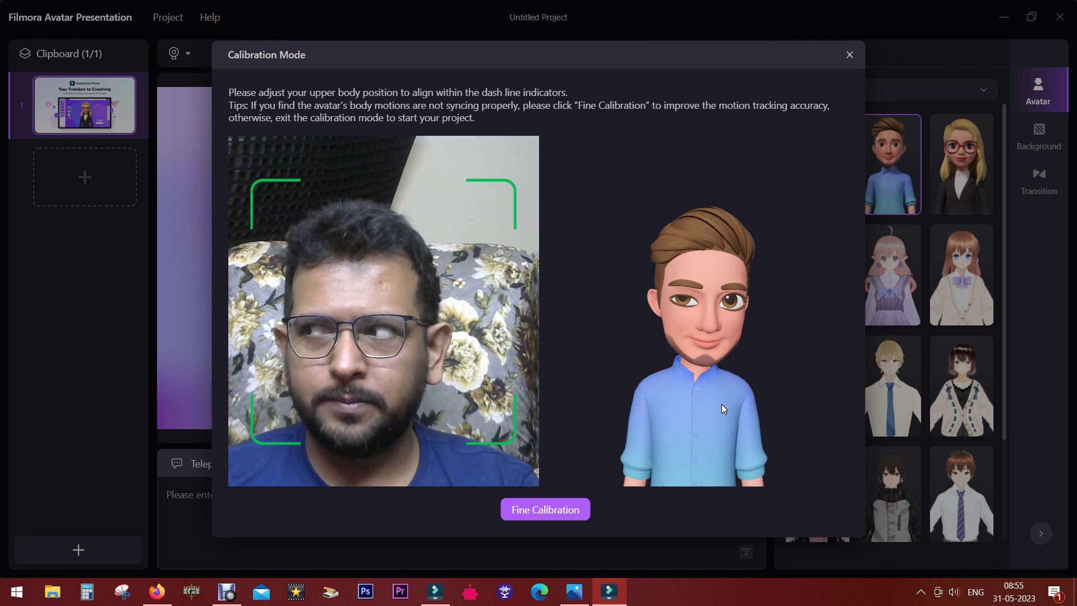
Step: Run Fine Calibration on the avatar's motion tracking and accept it with Done
{"action": "left_click", "coordinate": [547, 509]}
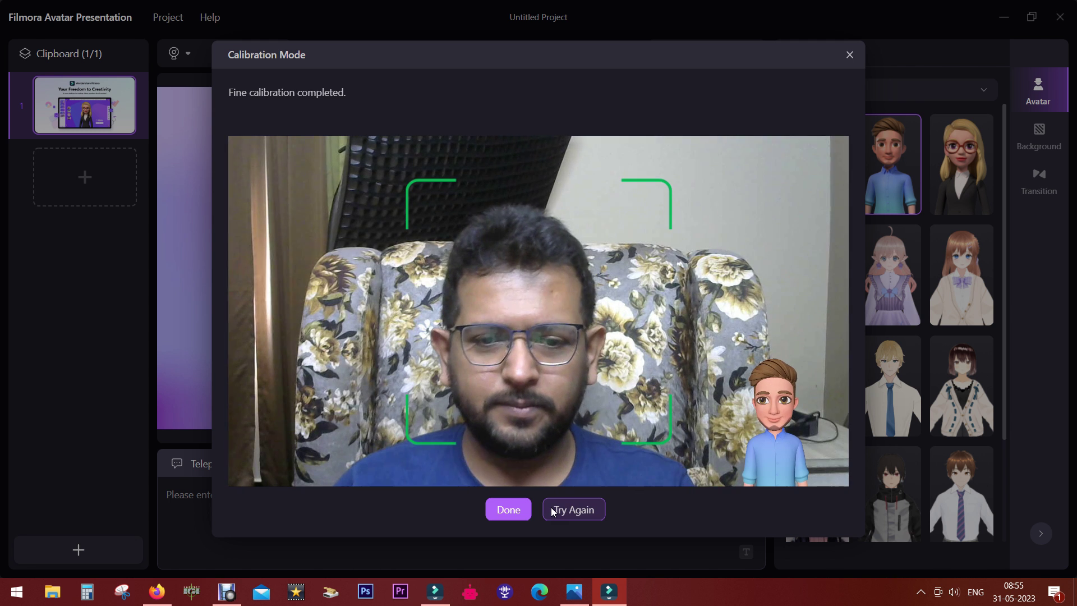
{"action": "left_click", "coordinate": [508, 509]}
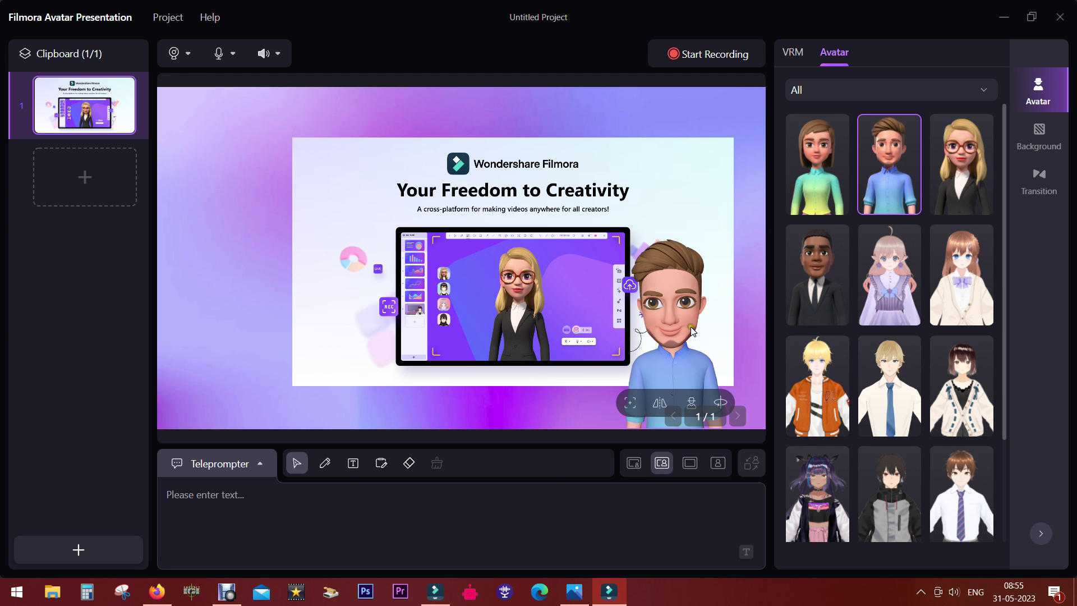
Step: Make the blonde woman with glasses presenter, shrink her bottom-left, and add slide 2
{"action": "left_click_drag", "start_coordinate": [674, 331], "coordinate": [703, 331]}
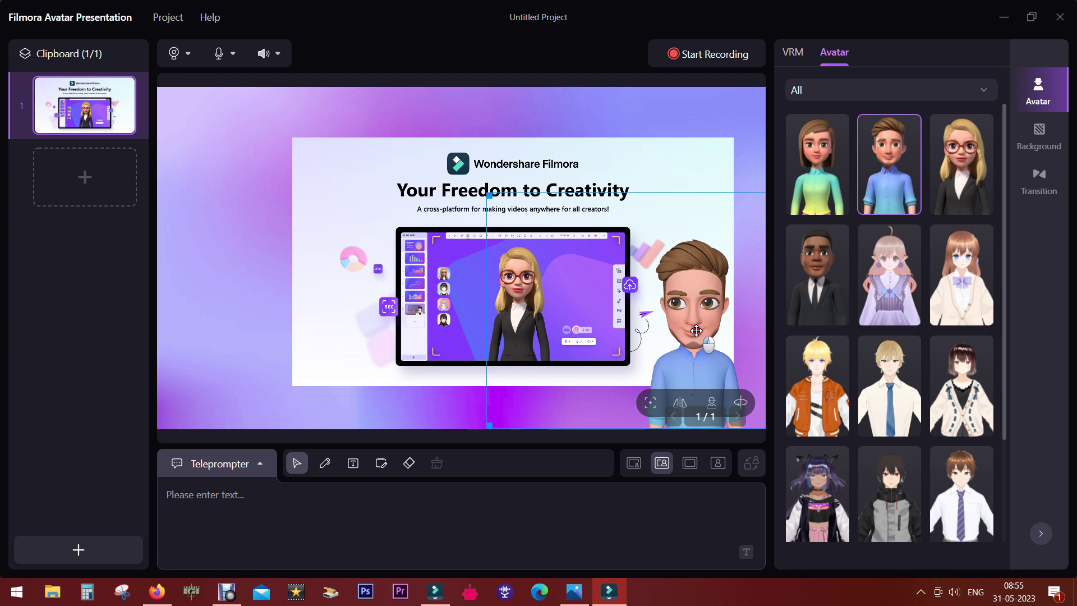
{"action": "left_click", "coordinate": [961, 165]}
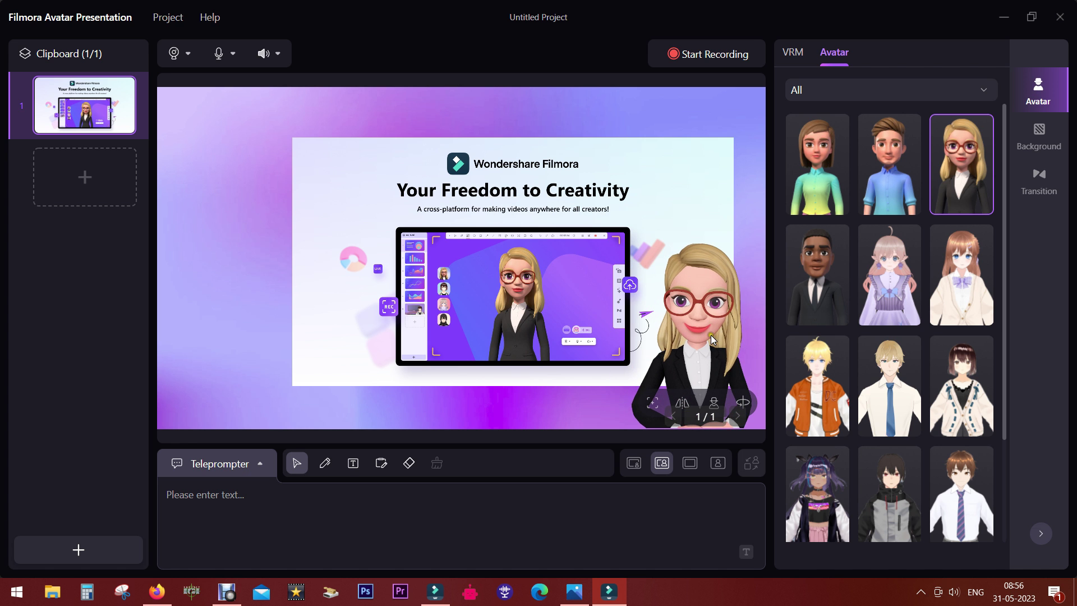
{"action": "left_click_drag", "start_coordinate": [698, 329], "coordinate": [253, 328]}
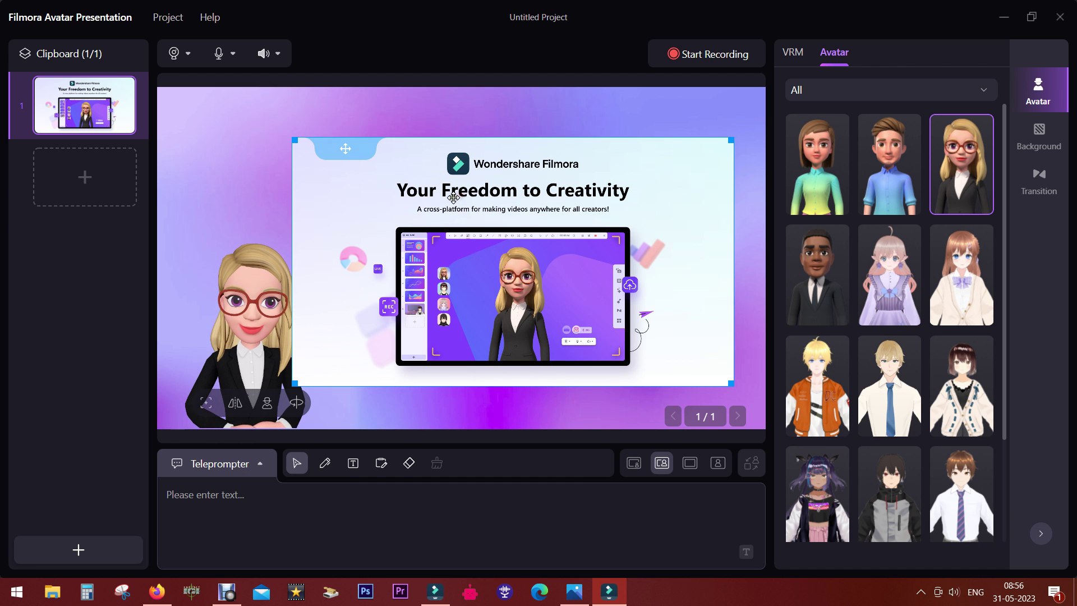
{"action": "left_click_drag", "start_coordinate": [460, 195], "coordinate": [345, 259]}
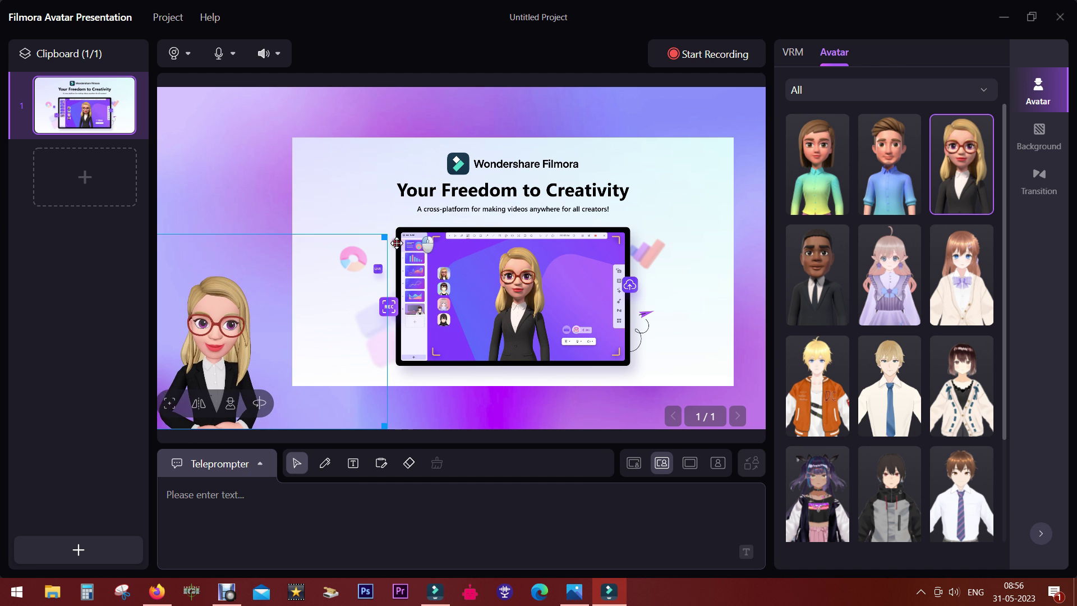
{"action": "left_click_drag", "start_coordinate": [286, 347], "coordinate": [298, 347]}
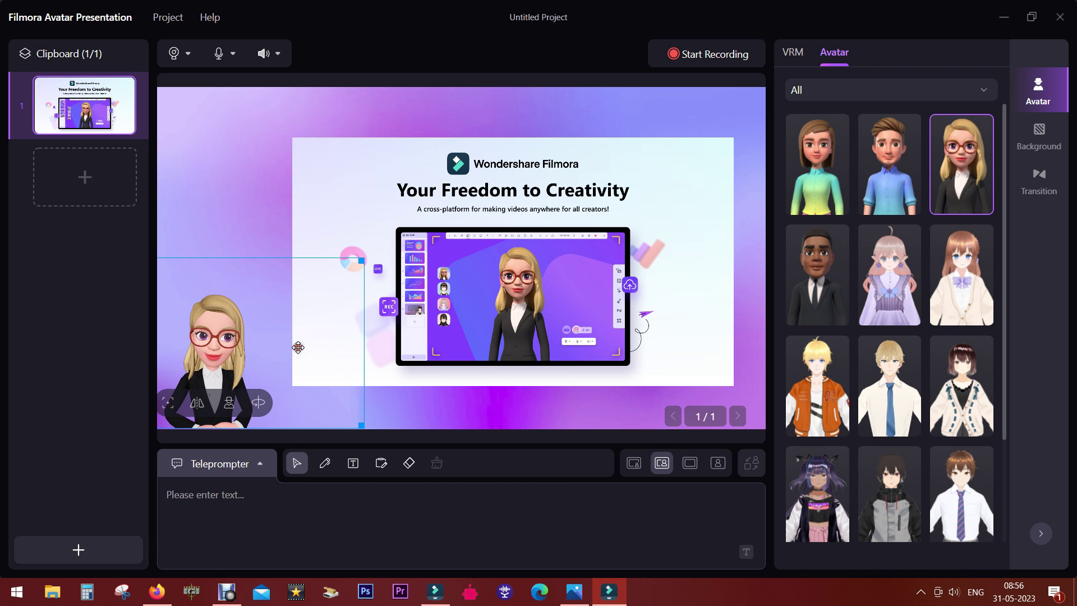
{"action": "left_click", "coordinate": [105, 186]}
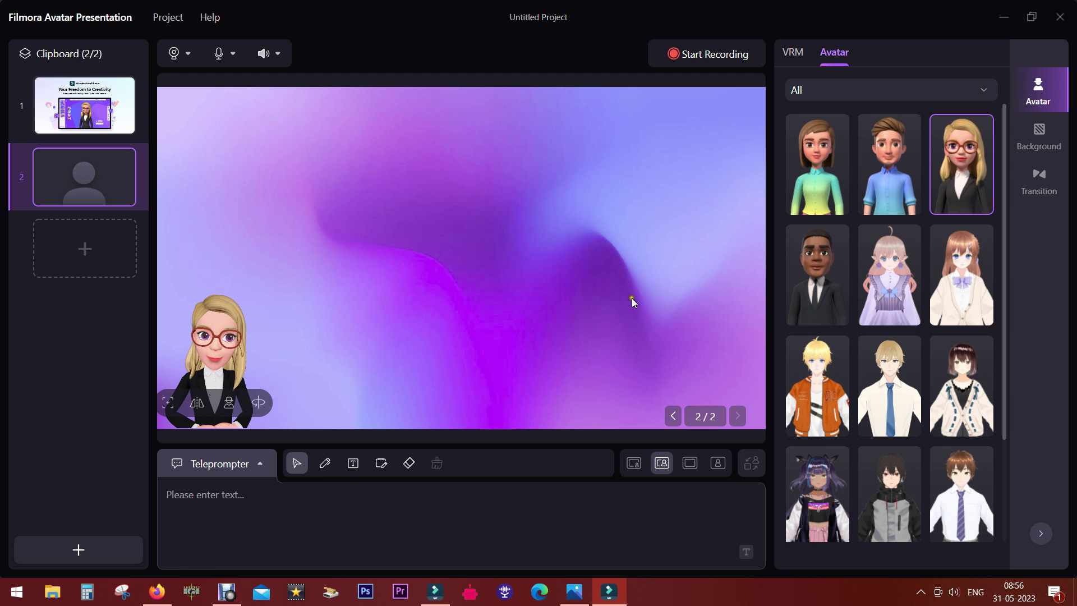
Step: Try the green-shirt woman, settle on the pink-haired anime presenter, then show backgrounds
{"action": "left_click", "coordinate": [817, 164]}
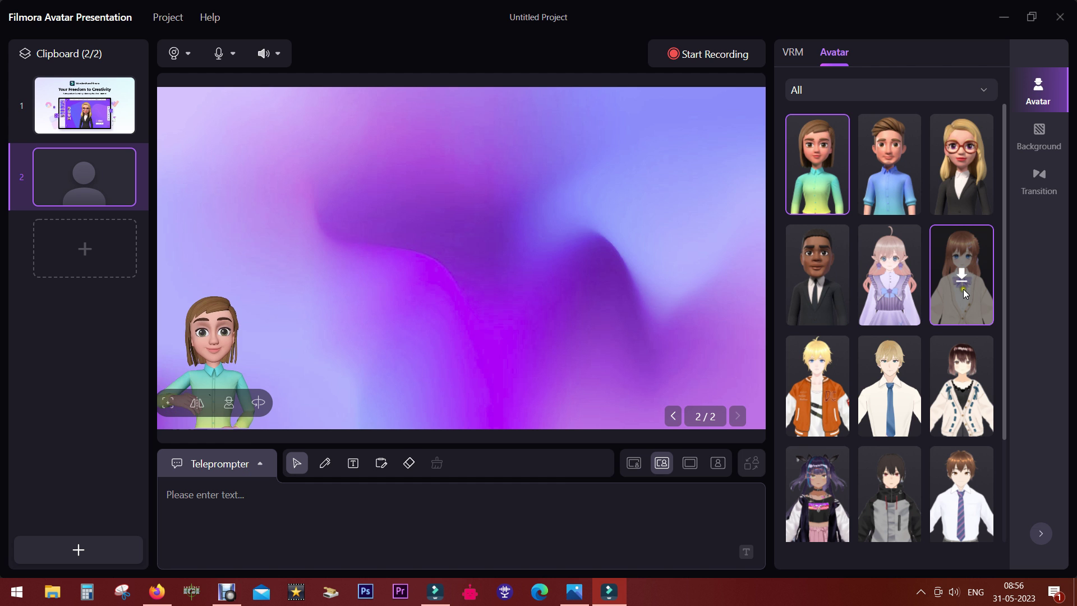
{"action": "left_click", "coordinate": [894, 287]}
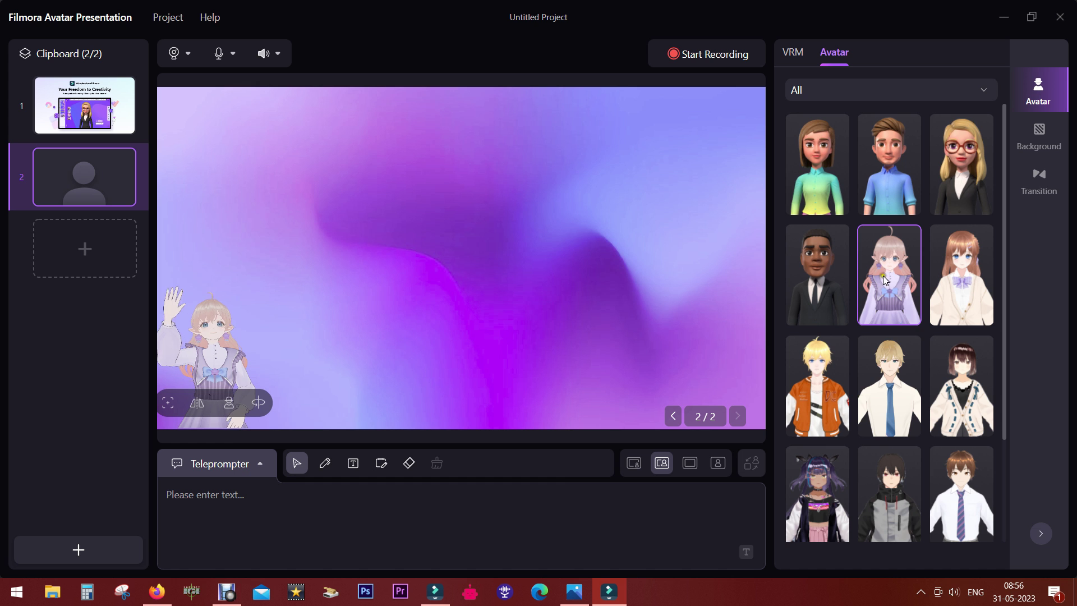
{"action": "scroll", "coordinate": [925, 341], "scroll_direction": "down", "scroll_amount": 1}
{"action": "scroll", "coordinate": [926, 341], "scroll_direction": "up", "scroll_amount": 1}
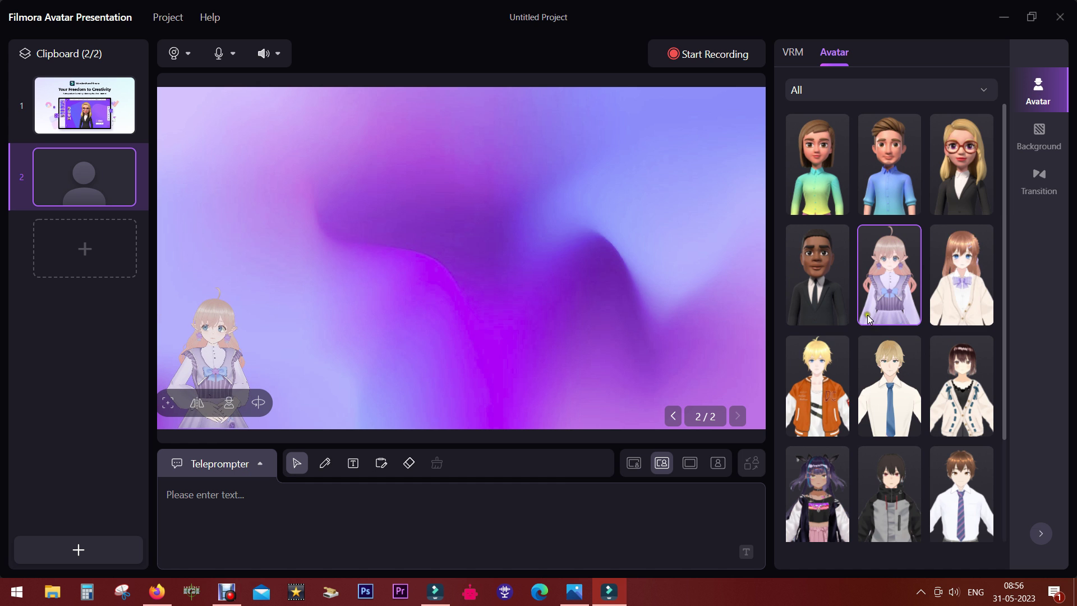
{"action": "left_click", "coordinate": [1037, 142]}
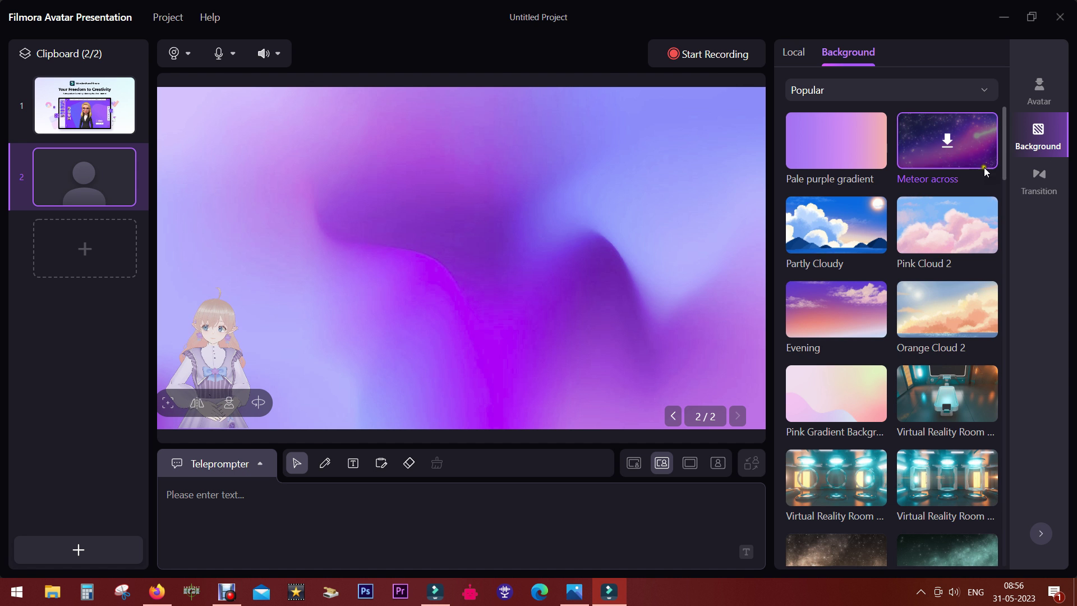
Step: Try the Virtual Reality, Black Magical Sky, Neon and Outside Living Room backgrounds, then apply Office Background
{"action": "left_click", "coordinate": [951, 394]}
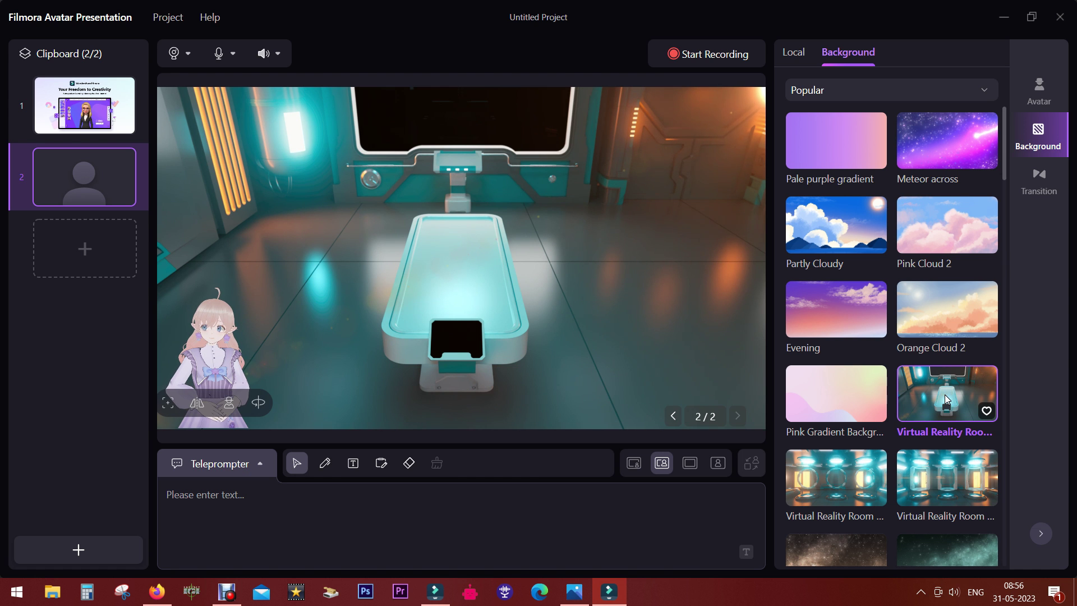
{"action": "scroll", "coordinate": [944, 395], "scroll_direction": "down", "scroll_amount": 2}
{"action": "scroll", "coordinate": [945, 394], "scroll_direction": "down", "scroll_amount": 1}
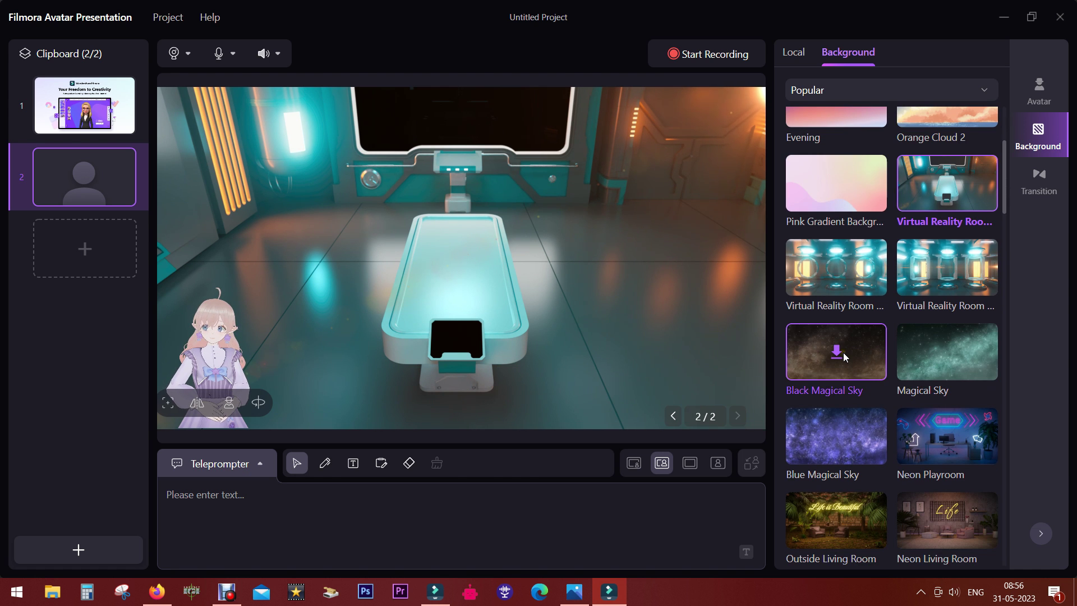
{"action": "left_click", "coordinate": [843, 353]}
{"action": "left_click", "coordinate": [839, 357]}
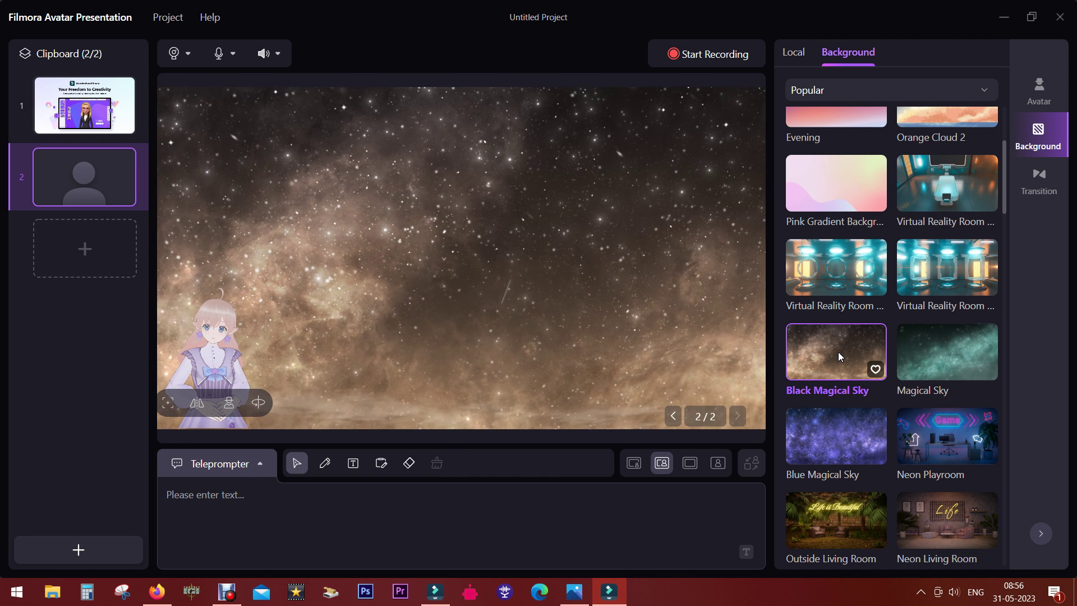
{"action": "scroll", "coordinate": [839, 352], "scroll_direction": "down", "scroll_amount": 2}
{"action": "scroll", "coordinate": [838, 352], "scroll_direction": "down", "scroll_amount": 1}
{"action": "left_click", "coordinate": [959, 364]}
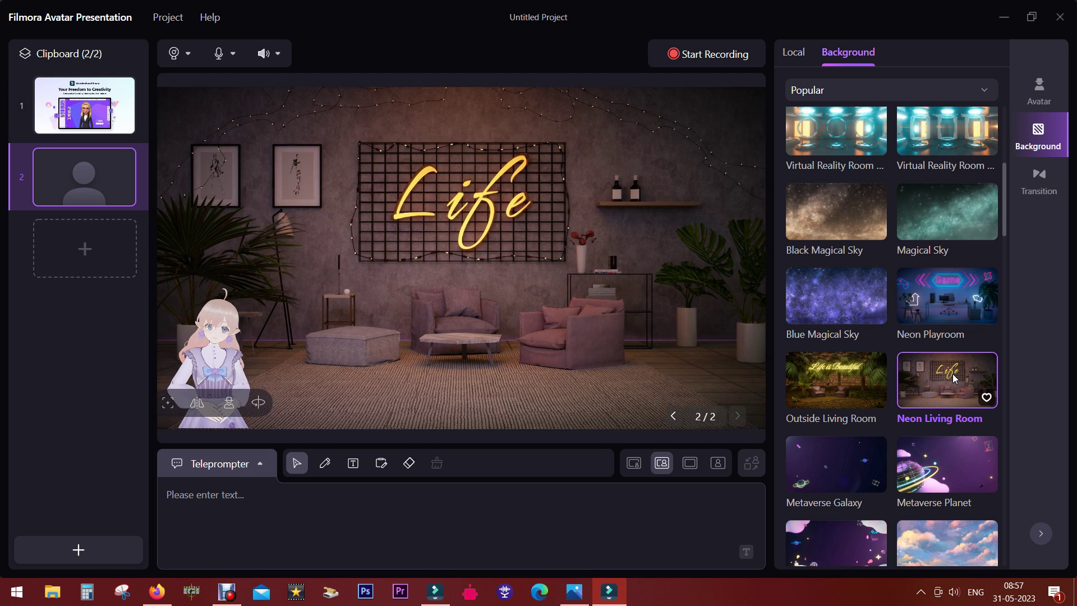
{"action": "scroll", "coordinate": [952, 373], "scroll_direction": "down", "scroll_amount": 1}
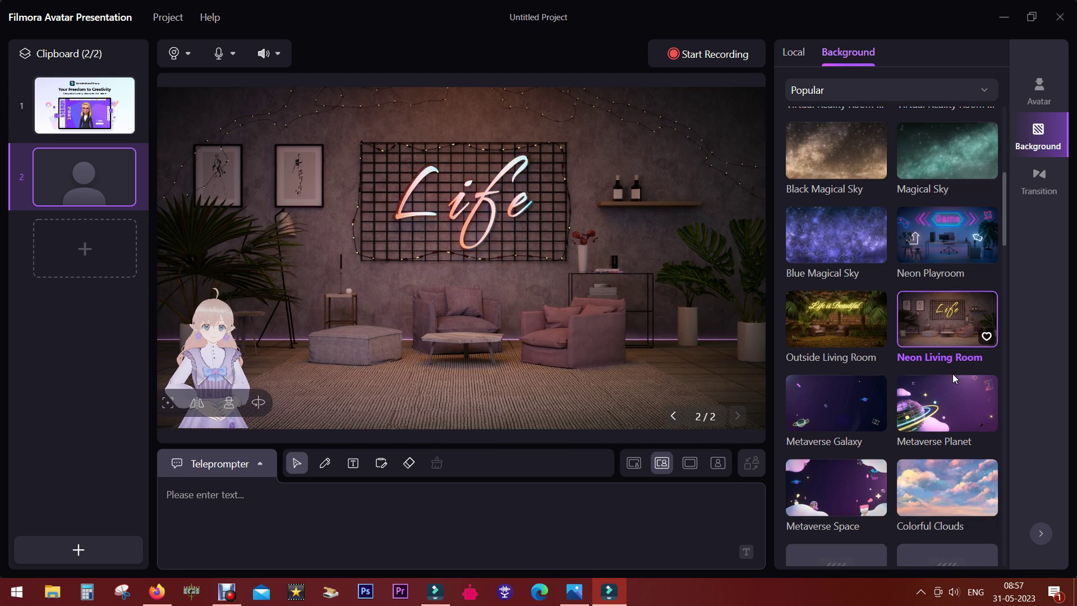
{"action": "mouse_move", "coordinate": [851, 335]}
{"action": "left_click", "coordinate": [847, 327]}
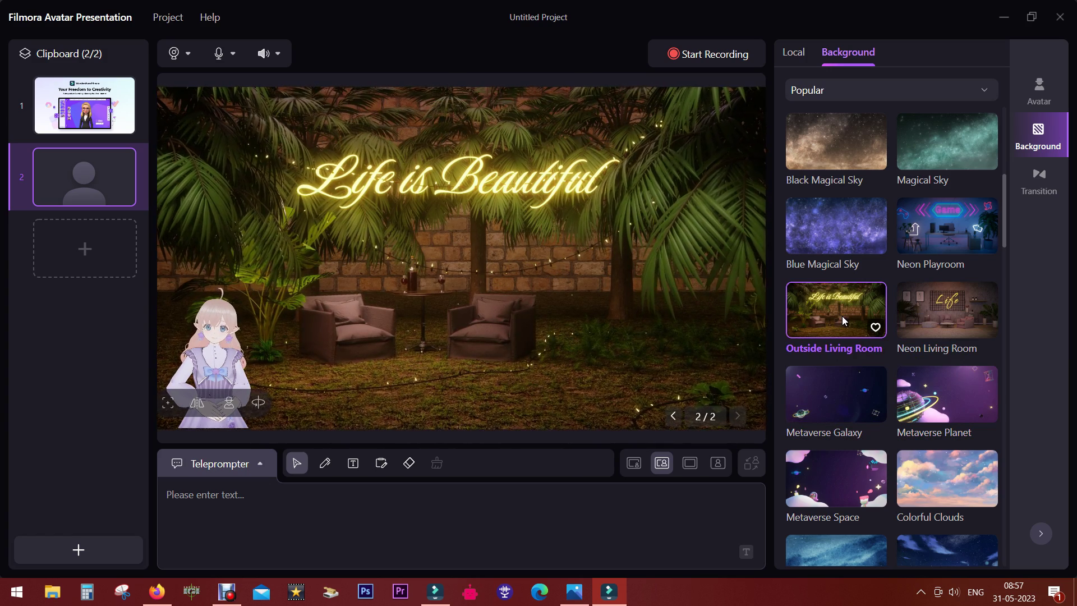
{"action": "scroll", "coordinate": [843, 316], "scroll_direction": "down", "scroll_amount": 3}
{"action": "scroll", "coordinate": [842, 315], "scroll_direction": "down", "scroll_amount": 2}
{"action": "scroll", "coordinate": [842, 315], "scroll_direction": "down", "scroll_amount": 1}
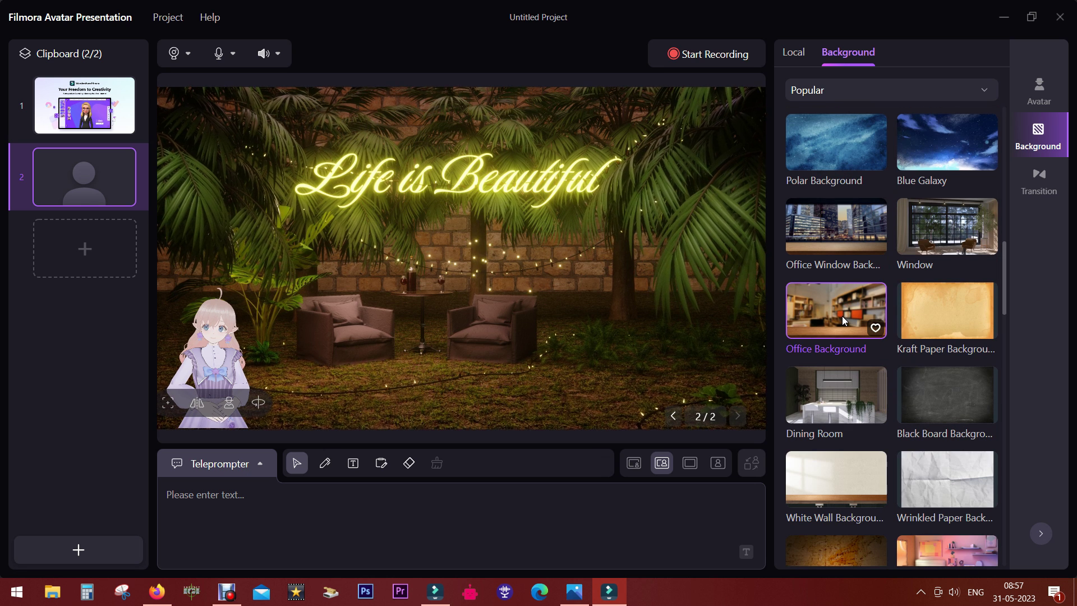
{"action": "left_click", "coordinate": [842, 315]}
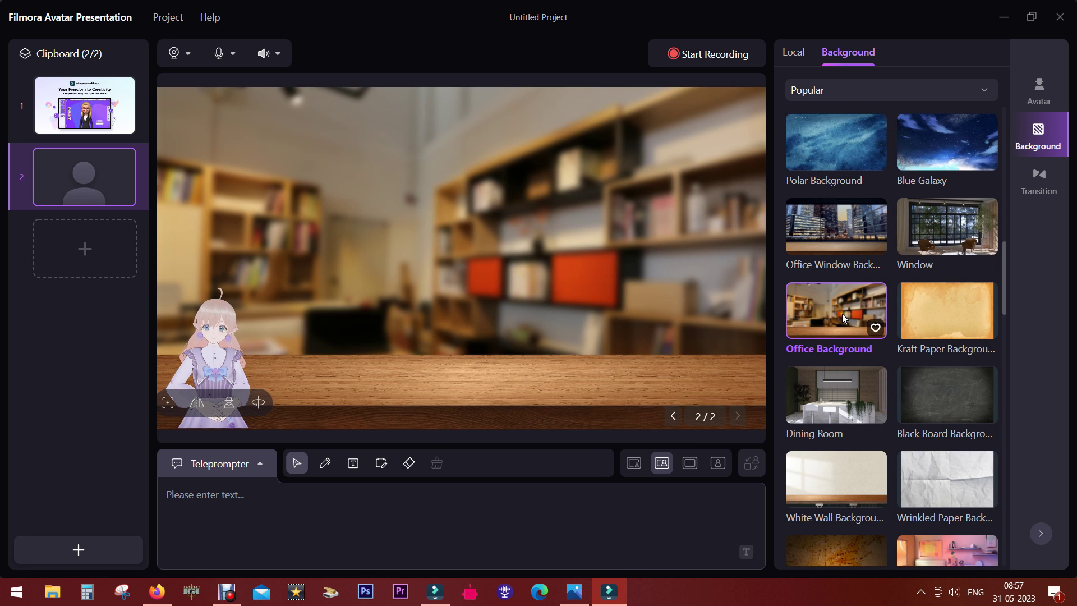
{"action": "left_click", "coordinate": [214, 346]}
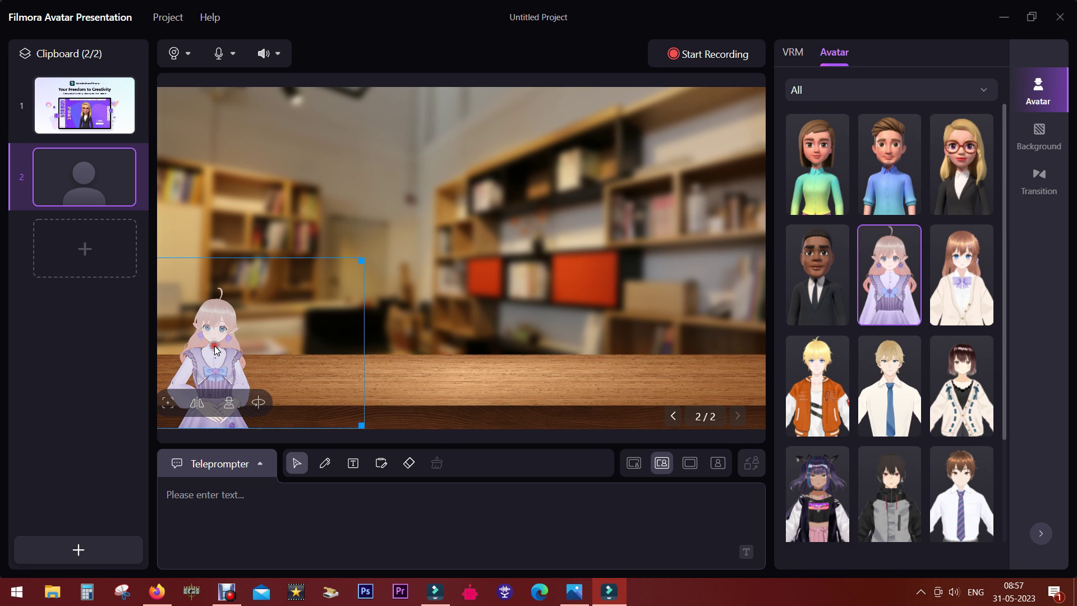
Step: Make the blue-shirted man presenter, enlarged and centred behind the office desk
{"action": "left_click", "coordinate": [894, 172]}
{"action": "left_click_drag", "start_coordinate": [229, 336], "coordinate": [460, 261]}
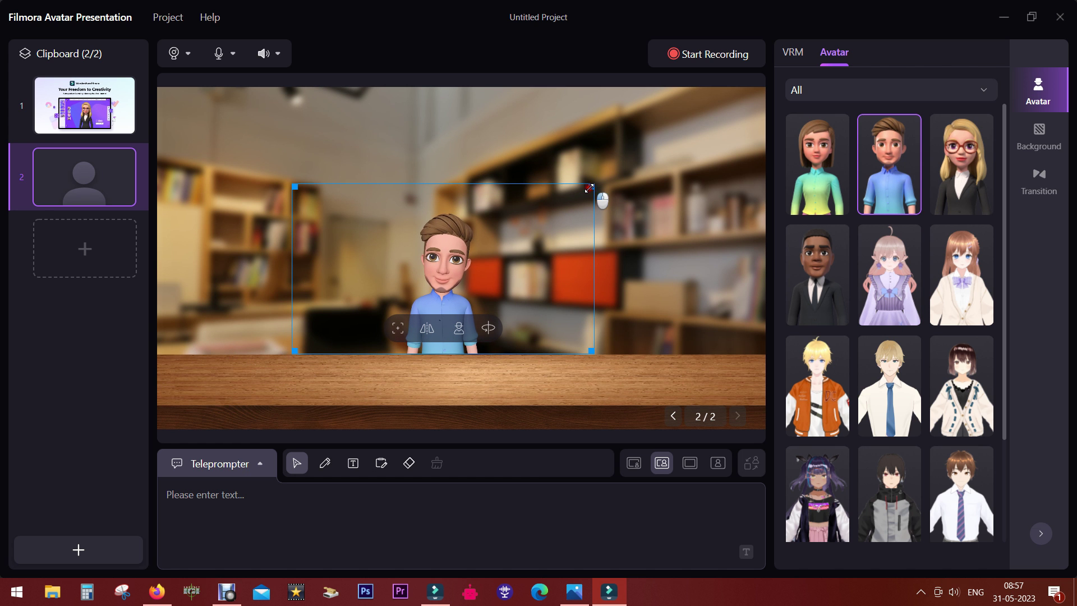
{"action": "left_click_drag", "start_coordinate": [589, 188], "coordinate": [757, 93]}
{"action": "left_click_drag", "start_coordinate": [603, 199], "coordinate": [510, 227]}
{"action": "left_click_drag", "start_coordinate": [431, 240], "coordinate": [436, 240]}
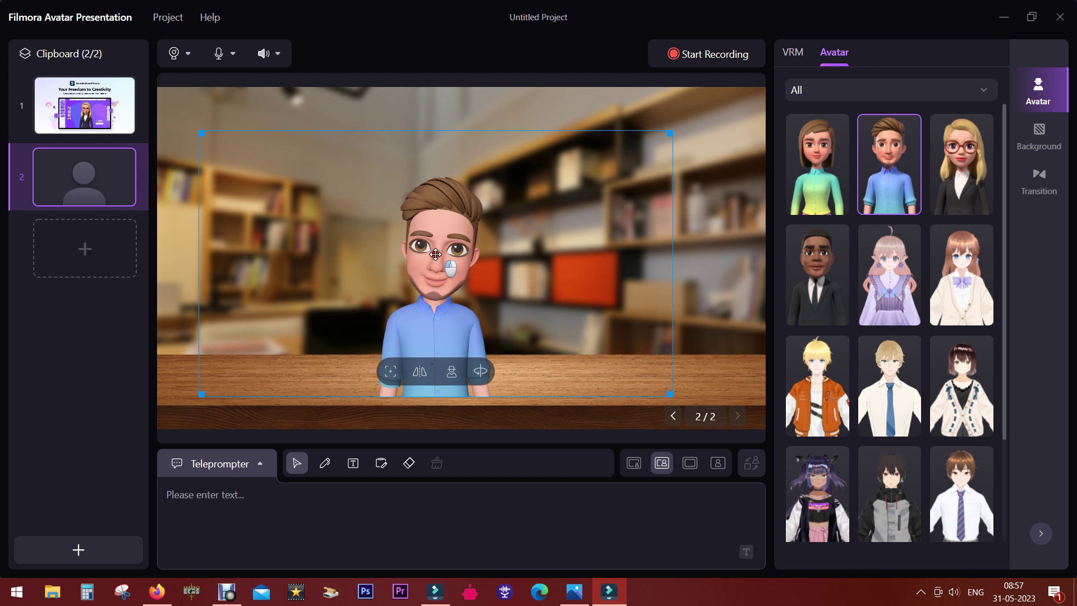
{"action": "left_click_drag", "start_coordinate": [206, 379], "coordinate": [147, 420]}
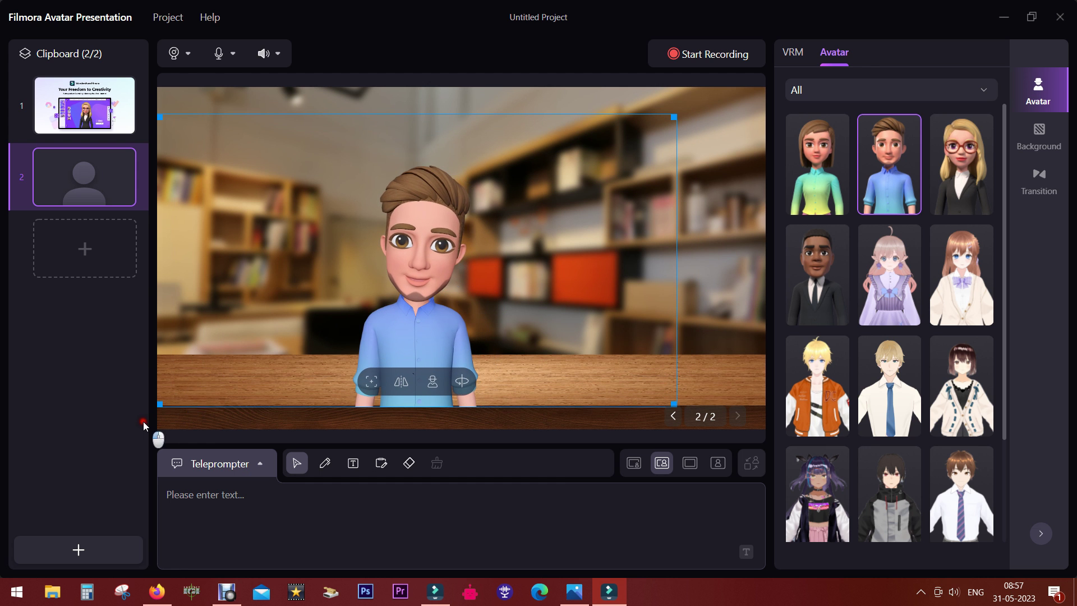
{"action": "mouse_move", "coordinate": [521, 336]}
{"action": "left_mouse_down"}
{"action": "mouse_move", "coordinate": [553, 276]}
{"action": "mouse_move", "coordinate": [558, 283]}
{"action": "left_mouse_up"}
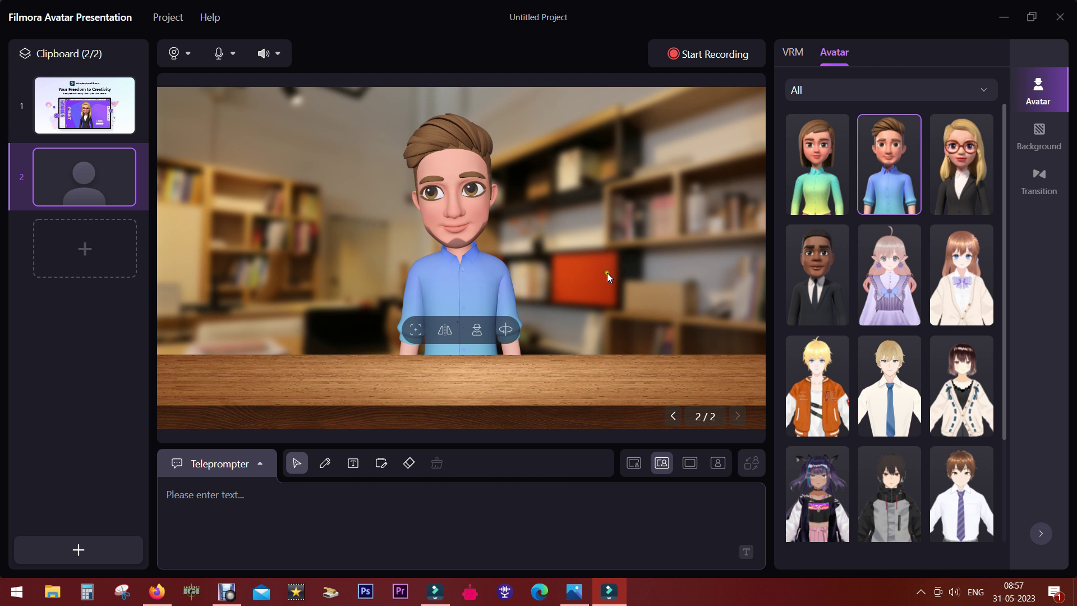
Step: Try several backgrounds including Countryside River, then apply Dark Wood at Night to slide 2
{"action": "left_click", "coordinate": [1030, 136]}
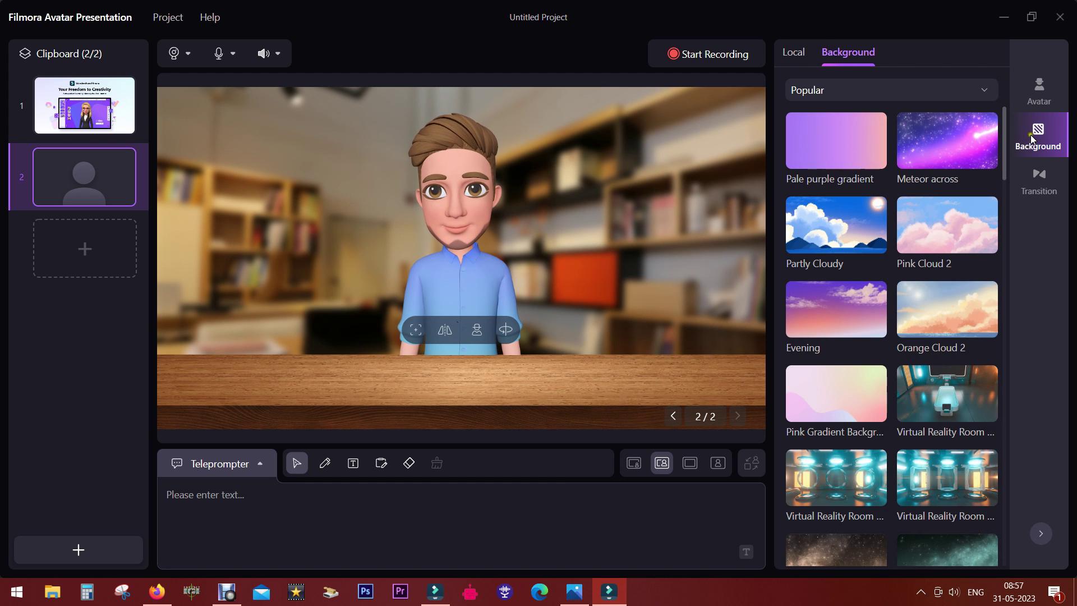
{"action": "scroll", "coordinate": [987, 411], "scroll_direction": "down", "scroll_amount": 2}
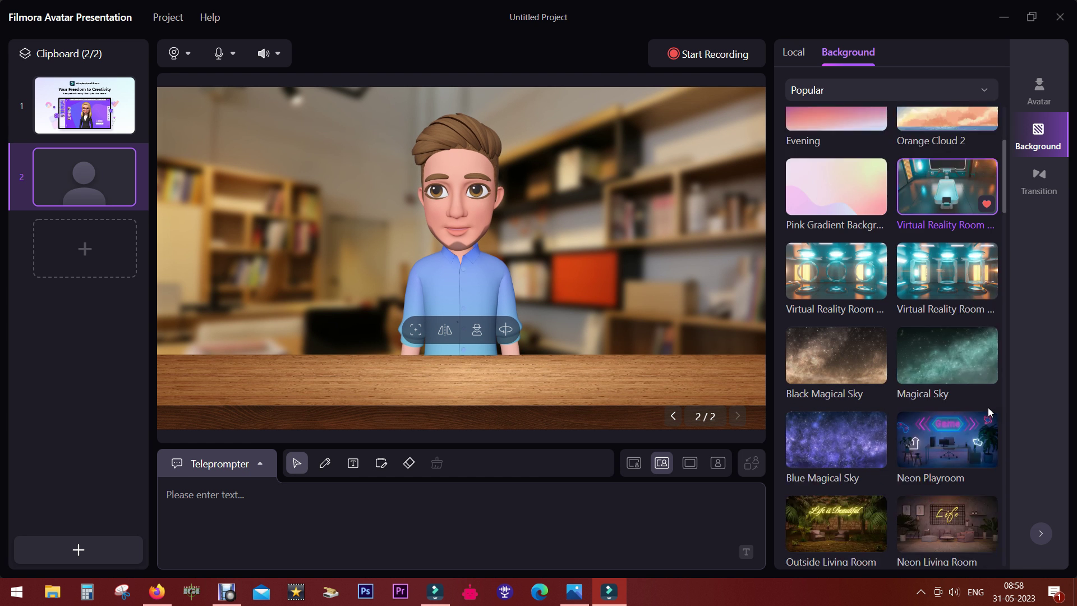
{"action": "scroll", "coordinate": [988, 412], "scroll_direction": "down", "scroll_amount": 1}
{"action": "scroll", "coordinate": [988, 411], "scroll_direction": "down", "scroll_amount": 2}
{"action": "scroll", "coordinate": [987, 411], "scroll_direction": "down", "scroll_amount": 3}
{"action": "scroll", "coordinate": [988, 407], "scroll_direction": "down", "scroll_amount": 1}
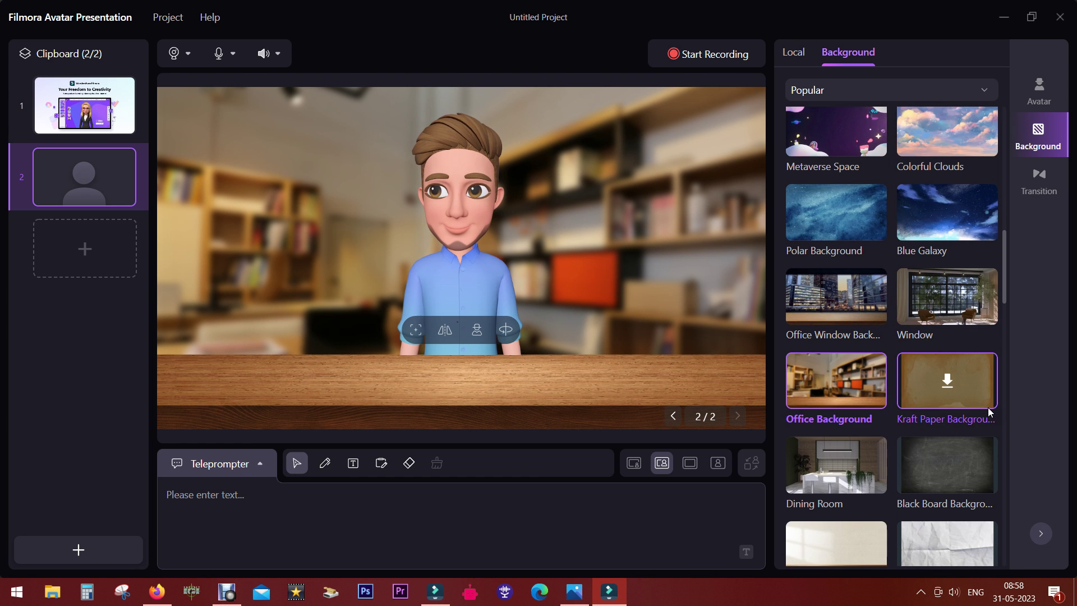
{"action": "scroll", "coordinate": [988, 407], "scroll_direction": "down", "scroll_amount": 1}
{"action": "scroll", "coordinate": [987, 407], "scroll_direction": "down", "scroll_amount": 2}
{"action": "scroll", "coordinate": [987, 407], "scroll_direction": "down", "scroll_amount": 1}
{"action": "scroll", "coordinate": [987, 407], "scroll_direction": "down", "scroll_amount": 3}
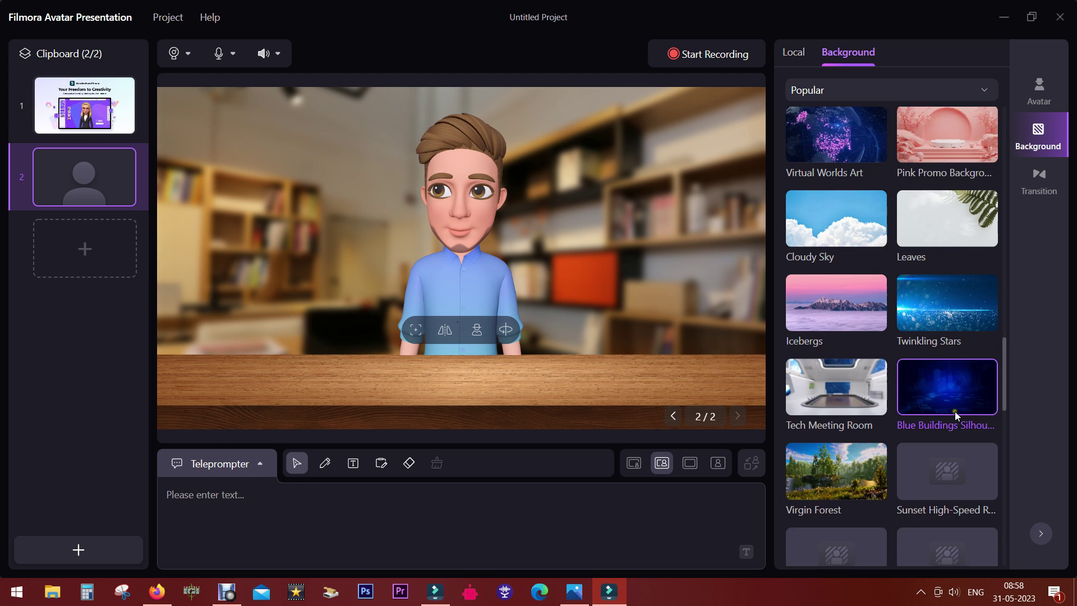
{"action": "scroll", "coordinate": [955, 411], "scroll_direction": "down", "scroll_amount": 3}
{"action": "left_click", "coordinate": [955, 361]}
{"action": "scroll", "coordinate": [954, 361], "scroll_direction": "down", "scroll_amount": 2}
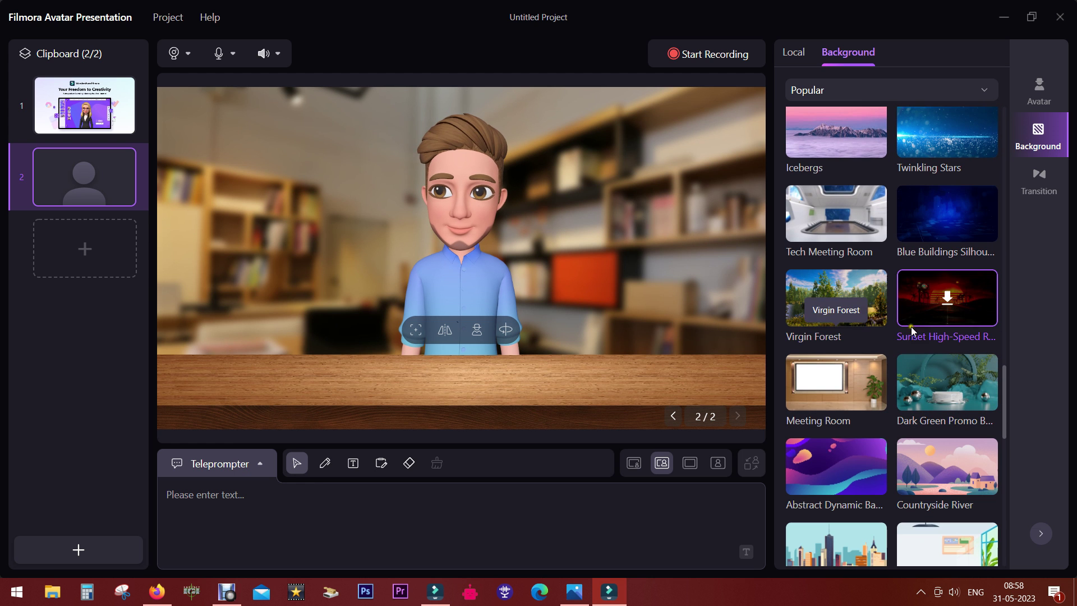
{"action": "scroll", "coordinate": [868, 304], "scroll_direction": "down", "scroll_amount": 2}
{"action": "scroll", "coordinate": [868, 303], "scroll_direction": "down", "scroll_amount": 1}
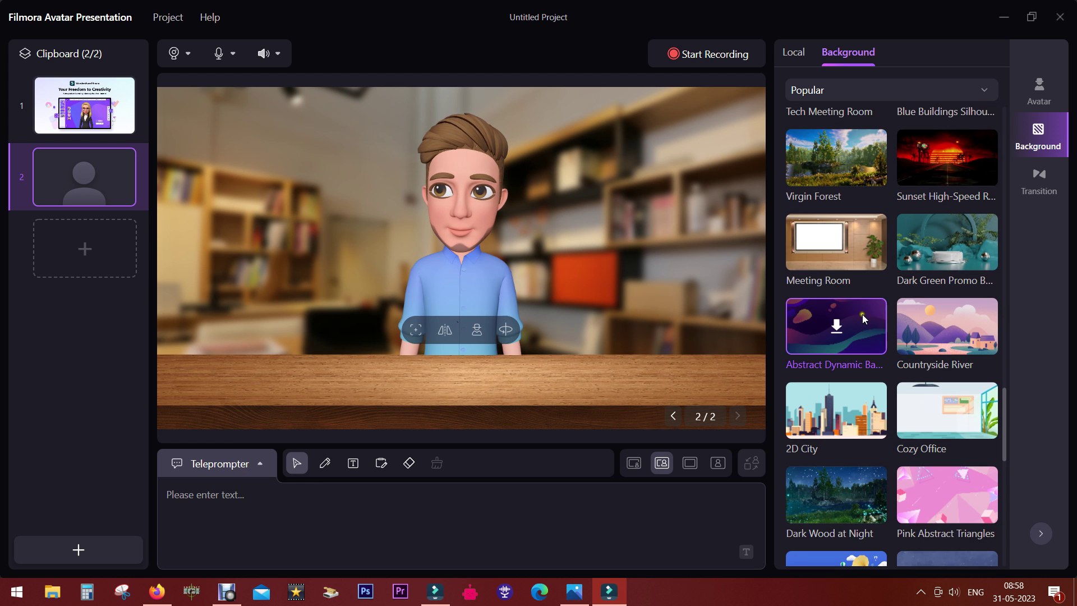
{"action": "left_click", "coordinate": [953, 333]}
{"action": "scroll", "coordinate": [976, 321], "scroll_direction": "down", "scroll_amount": 2}
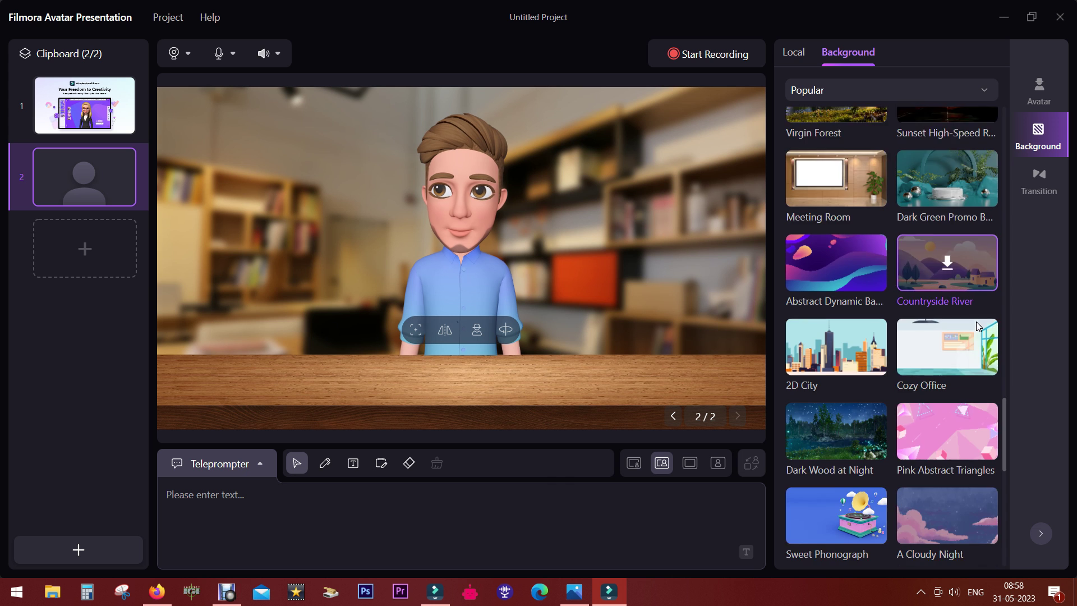
{"action": "scroll", "coordinate": [975, 322], "scroll_direction": "up", "scroll_amount": 2}
{"action": "left_click", "coordinate": [867, 184]}
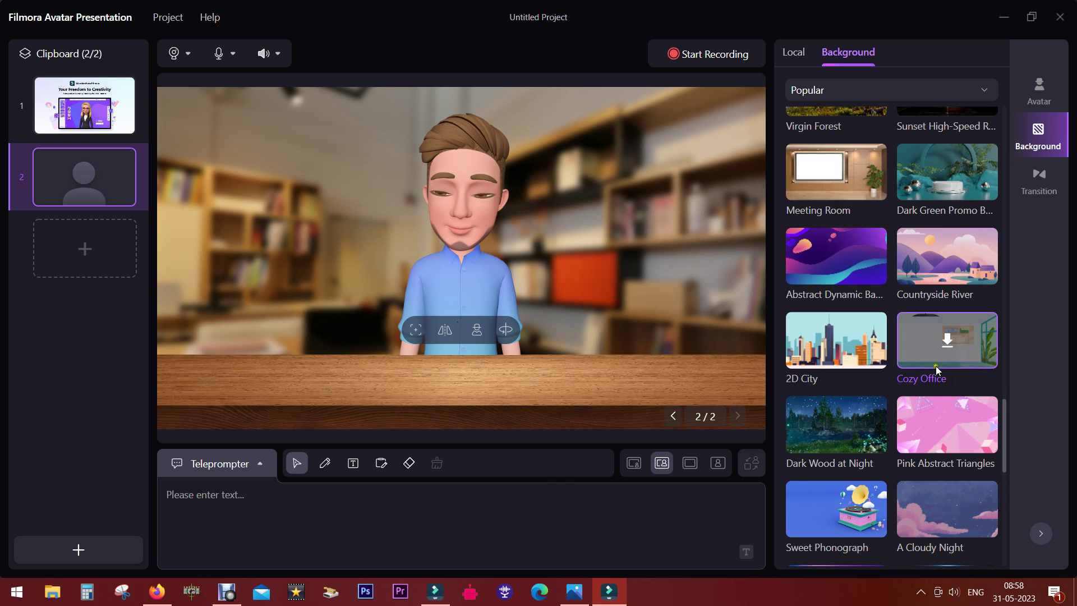
{"action": "scroll", "coordinate": [938, 392], "scroll_direction": "down", "scroll_amount": 2}
{"action": "scroll", "coordinate": [938, 392], "scroll_direction": "down", "scroll_amount": 1}
{"action": "left_click", "coordinate": [937, 391]}
{"action": "scroll", "coordinate": [937, 391], "scroll_direction": "down", "scroll_amount": 1}
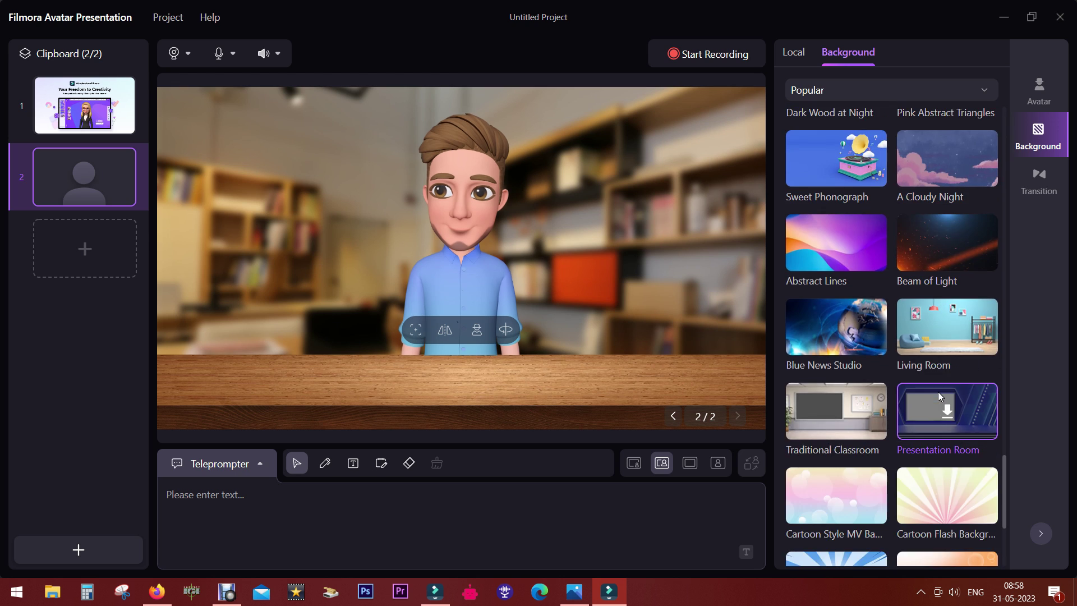
{"action": "scroll", "coordinate": [938, 391], "scroll_direction": "down", "scroll_amount": 1}
{"action": "scroll", "coordinate": [938, 391], "scroll_direction": "down", "scroll_amount": 1}
{"action": "left_click", "coordinate": [938, 392]}
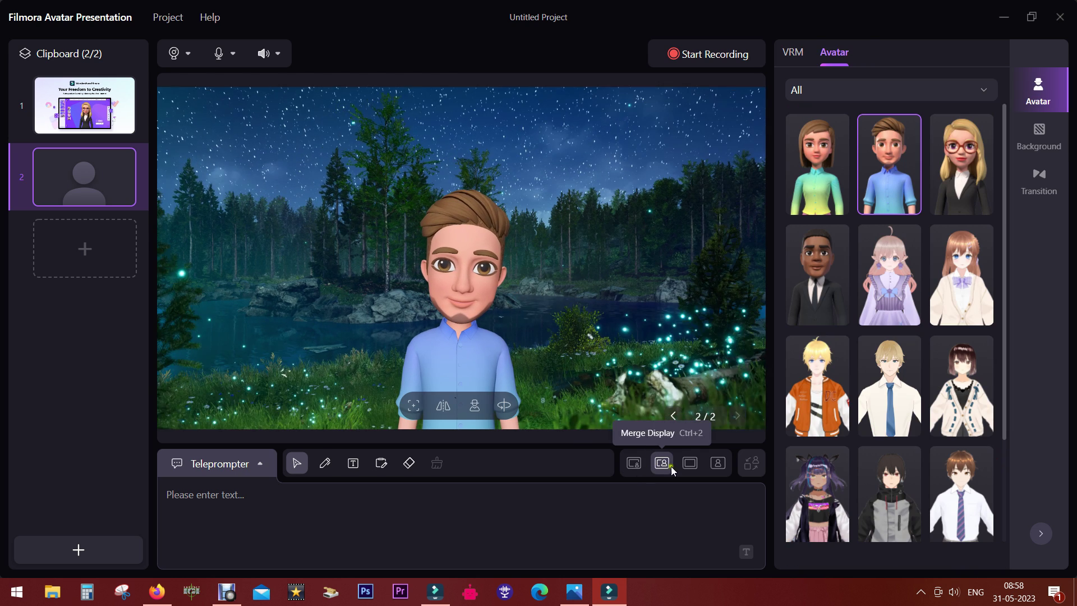
Step: Compare News Room, Merge Display and Content Full-Screen layouts, then settle on Camera Full-Screen
{"action": "left_click", "coordinate": [639, 464]}
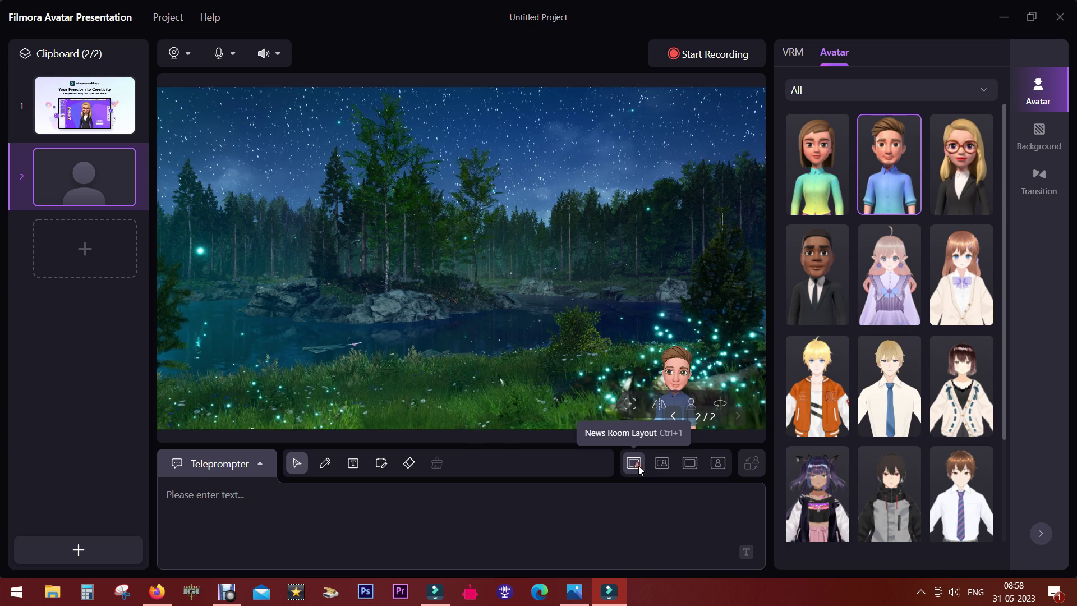
{"action": "left_click", "coordinate": [663, 464]}
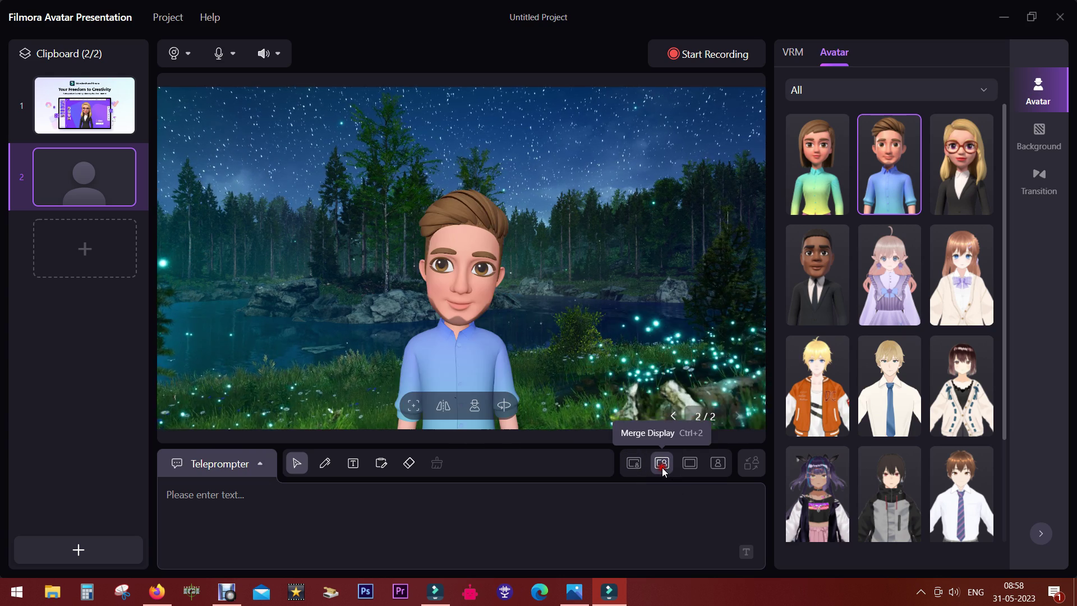
{"action": "left_click", "coordinate": [692, 465]}
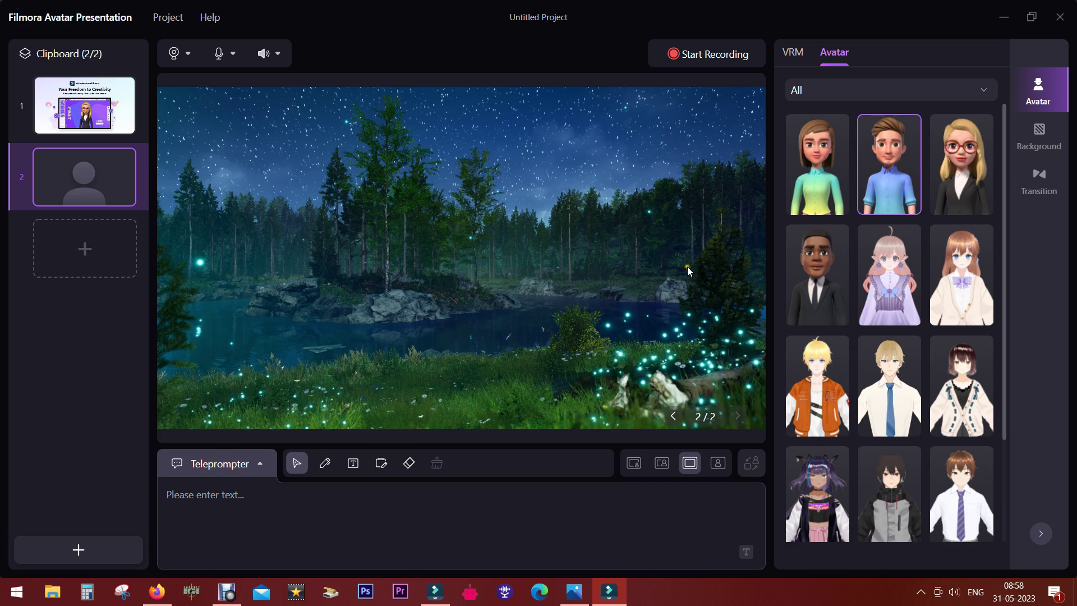
{"action": "left_click", "coordinate": [717, 464]}
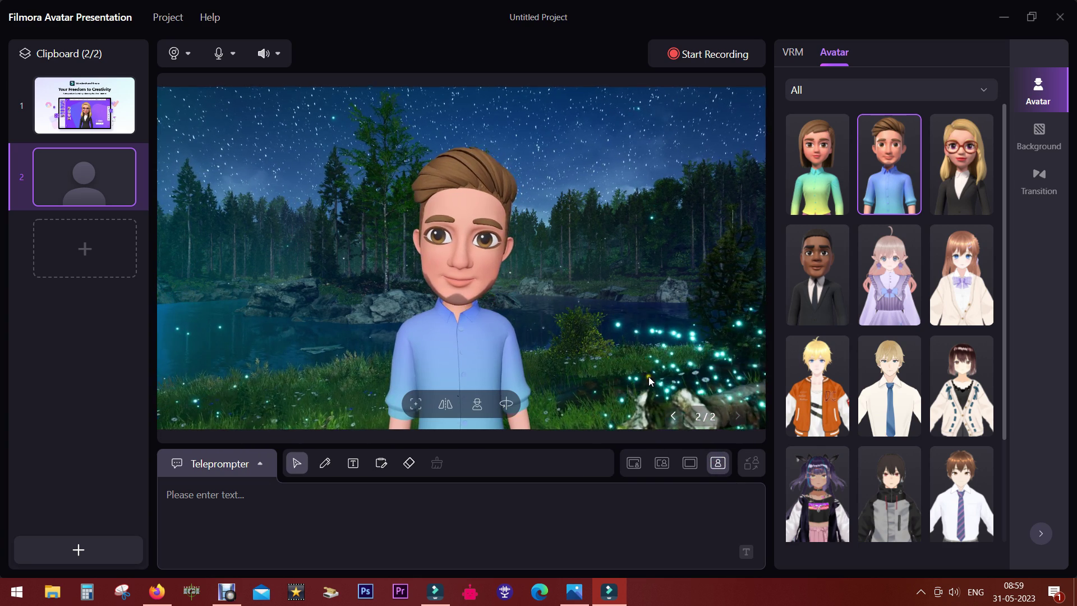
{"action": "left_click", "coordinate": [78, 549]}
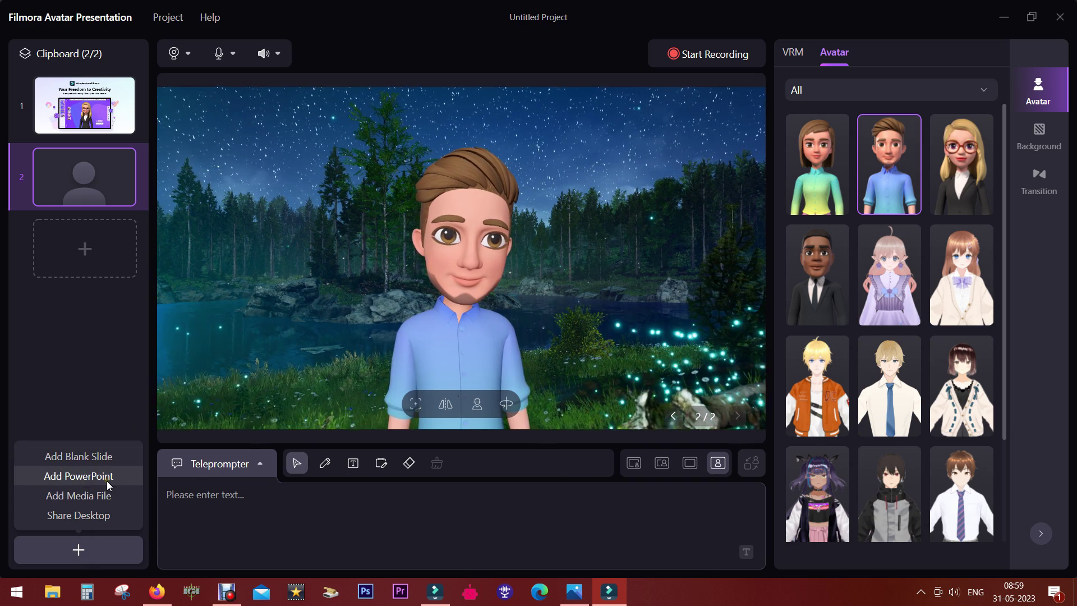
Step: Dismiss the add-slide choices without adding a slide and pick the annotation pen
{"action": "left_click", "coordinate": [86, 514]}
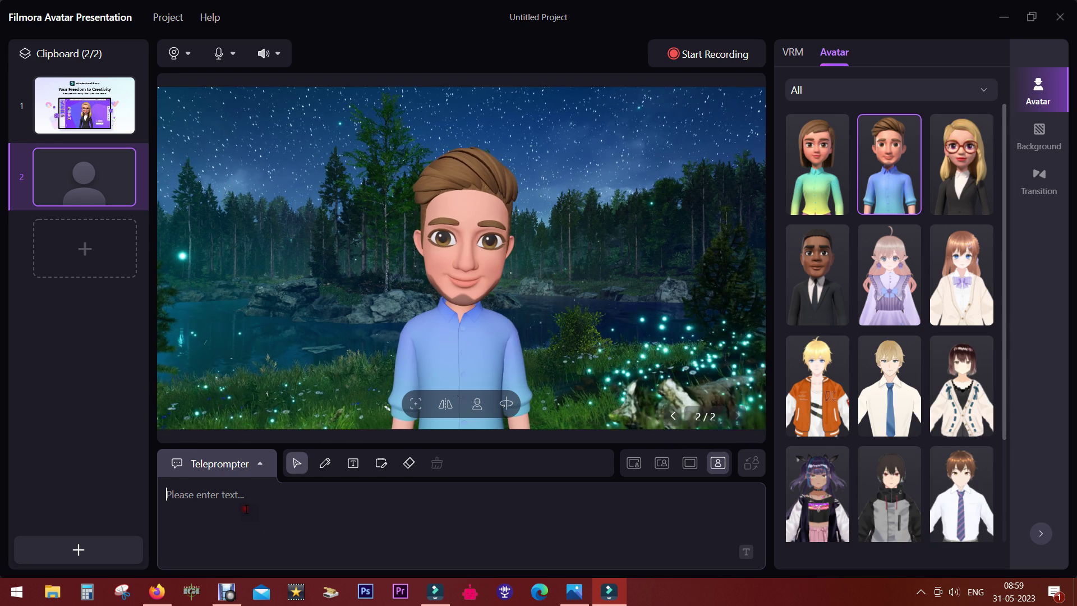
{"action": "type", "text": "hell"}
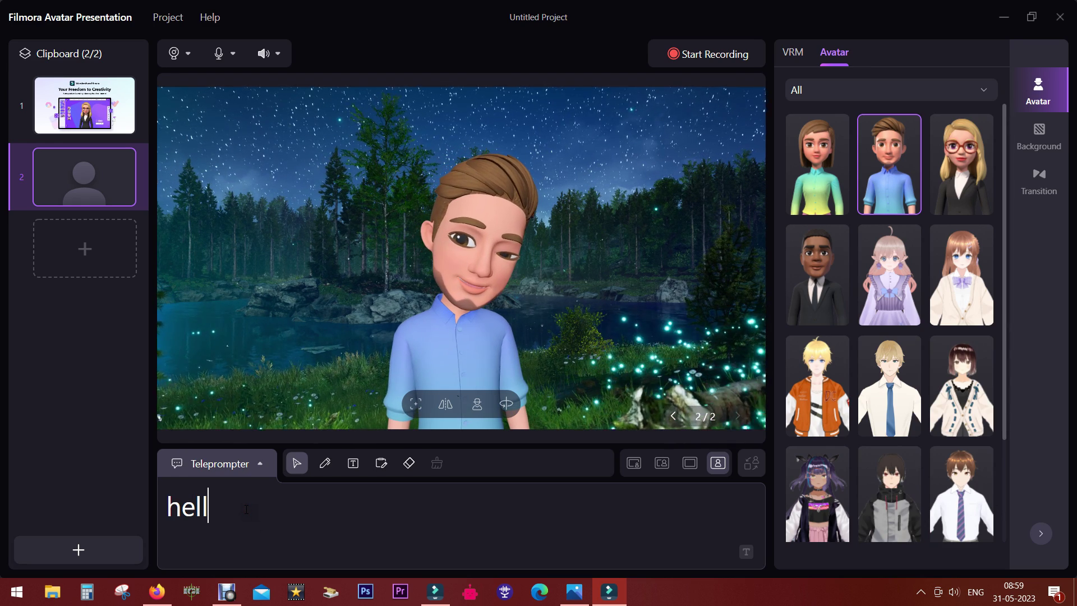
{"action": "type", "text": "o there"}
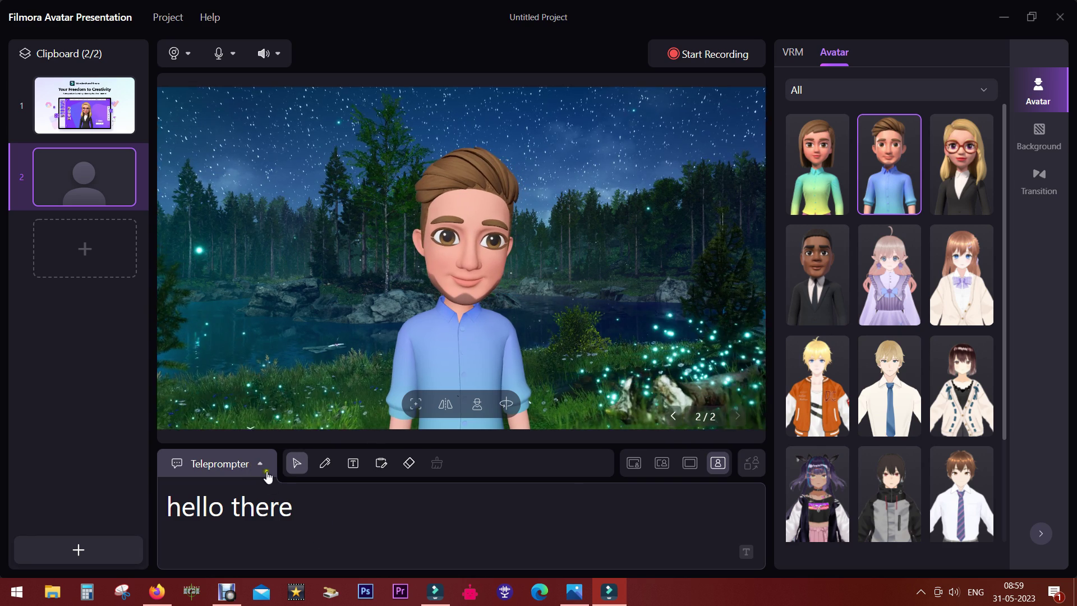
{"action": "left_click", "coordinate": [325, 464]}
Step: Shrink the avatar to a small corner inset using Merge Display, then News Room Layout
{"action": "left_click", "coordinate": [354, 463]}
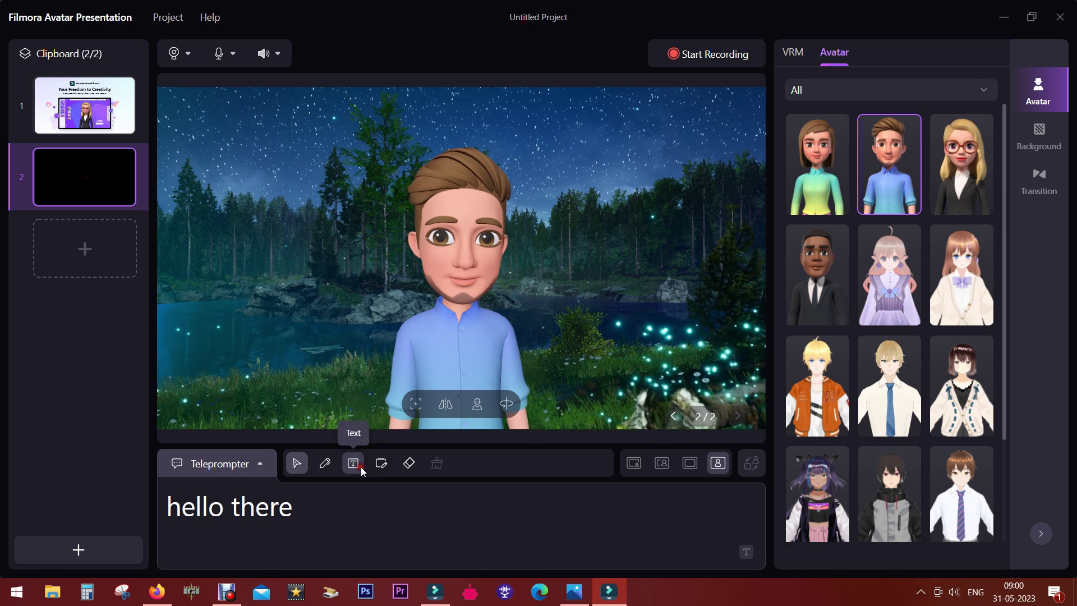
{"action": "left_click", "coordinate": [383, 464]}
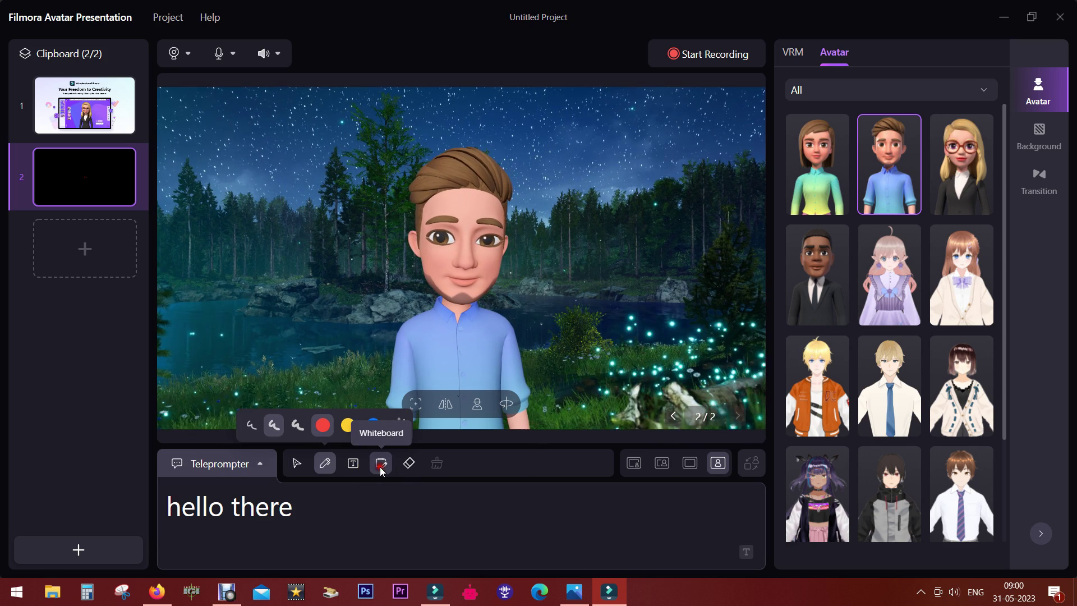
{"action": "left_click", "coordinate": [661, 464]}
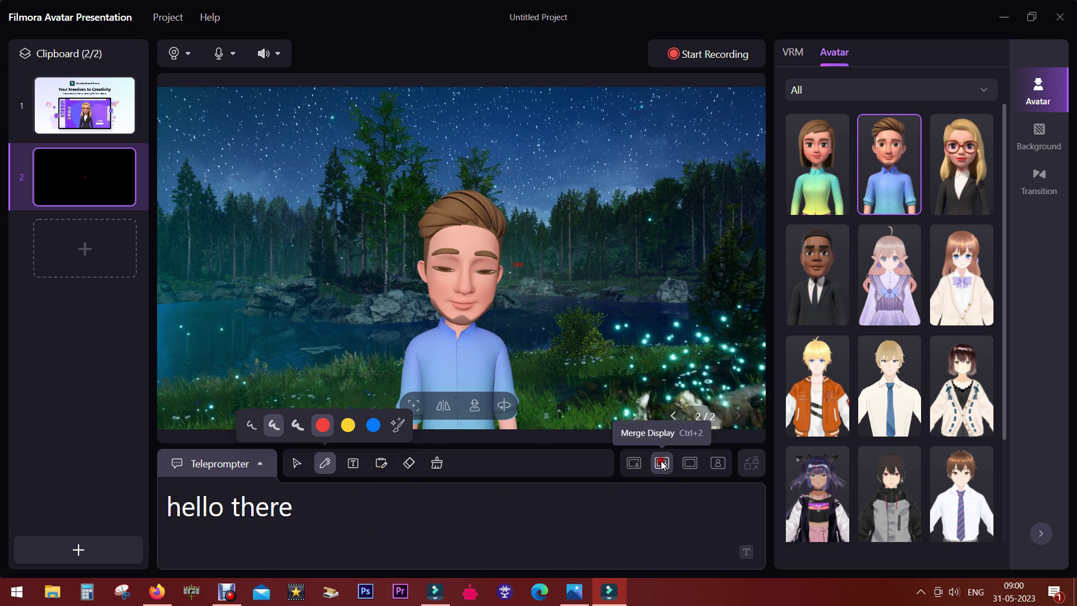
{"action": "left_click", "coordinate": [632, 464]}
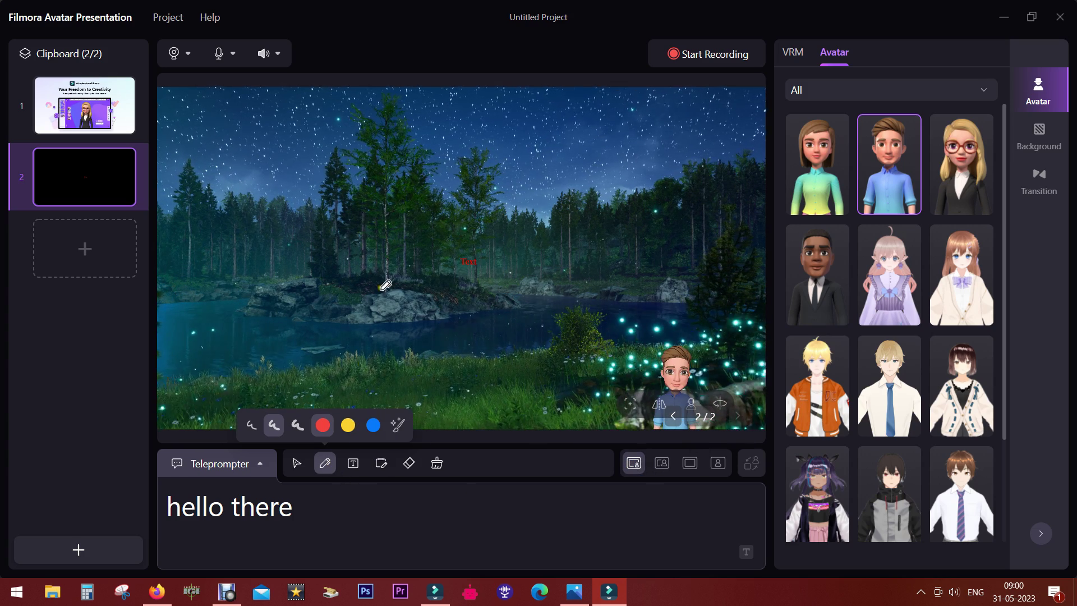
Step: Circle the rocky island in red with an arrow, then open a blank whiteboard
{"action": "left_click_drag", "start_coordinate": [409, 286], "coordinate": [388, 280]}
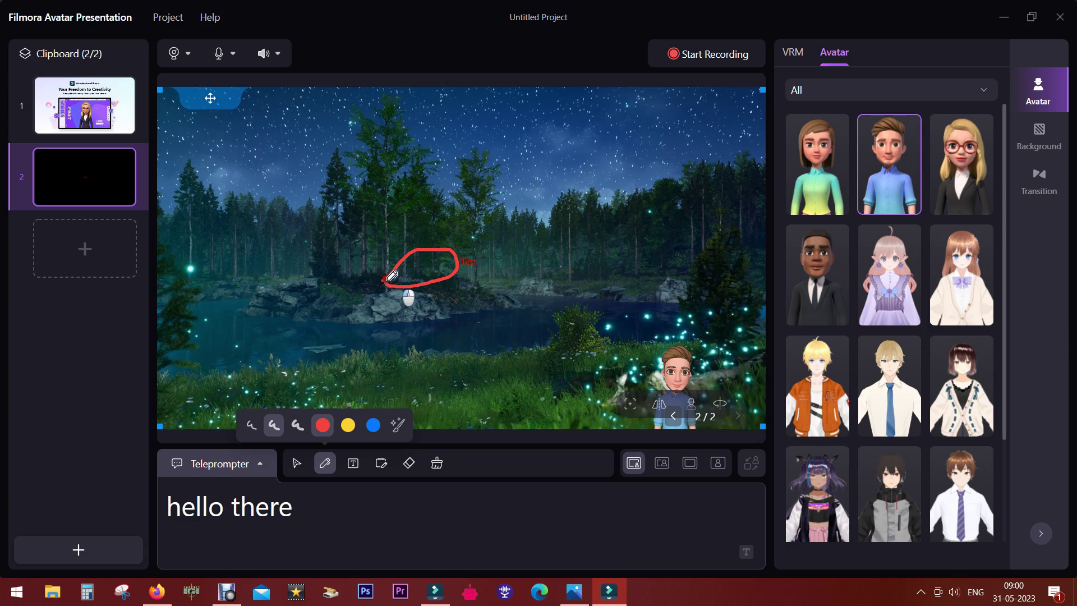
{"action": "left_click_drag", "start_coordinate": [466, 269], "coordinate": [518, 290]}
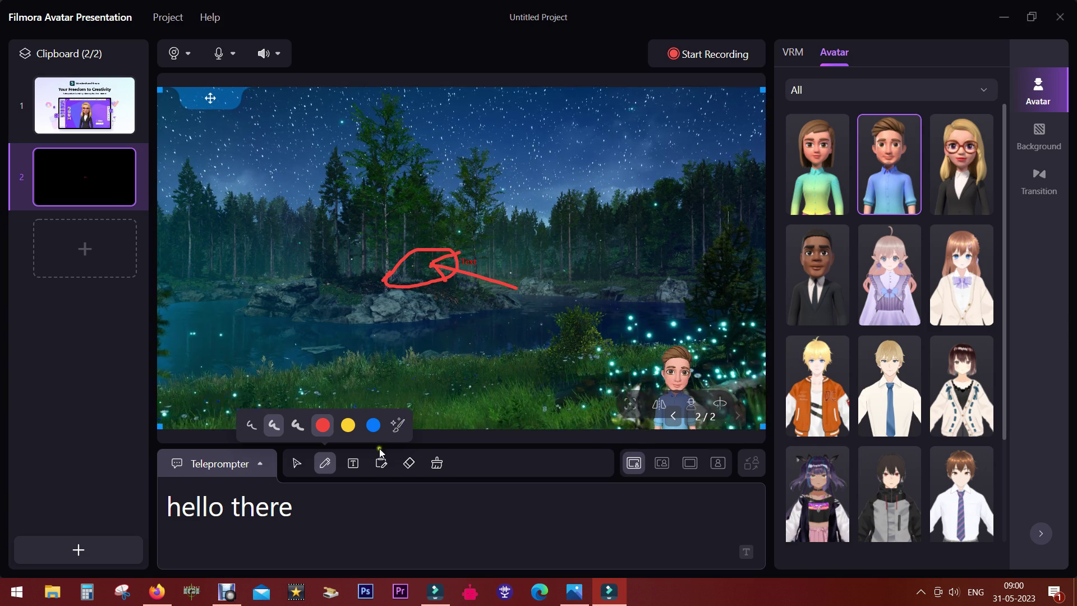
{"action": "left_click", "coordinate": [297, 462]}
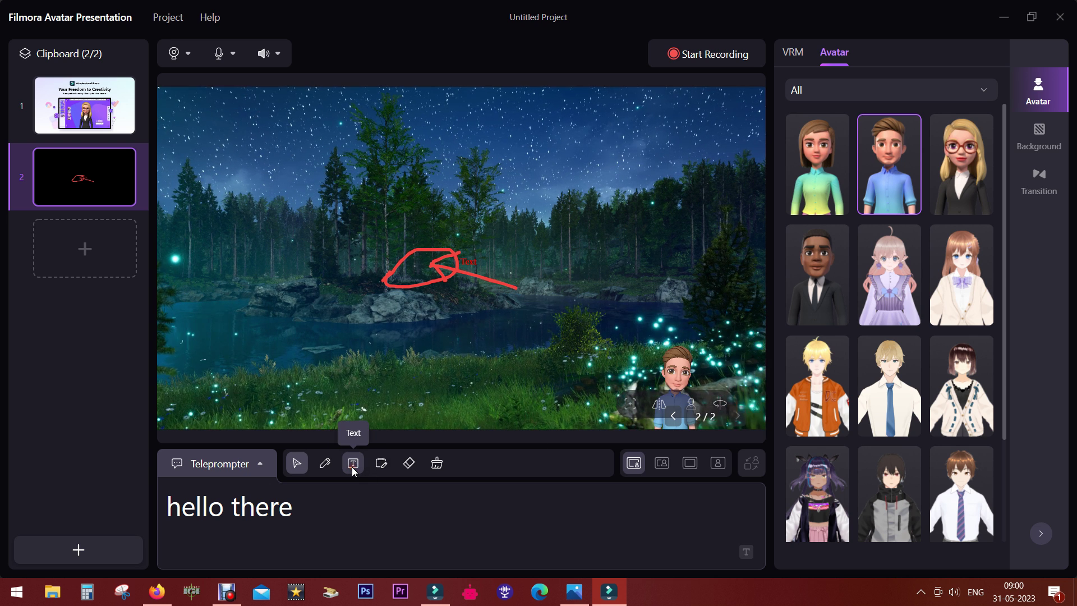
{"action": "left_click", "coordinate": [380, 464]}
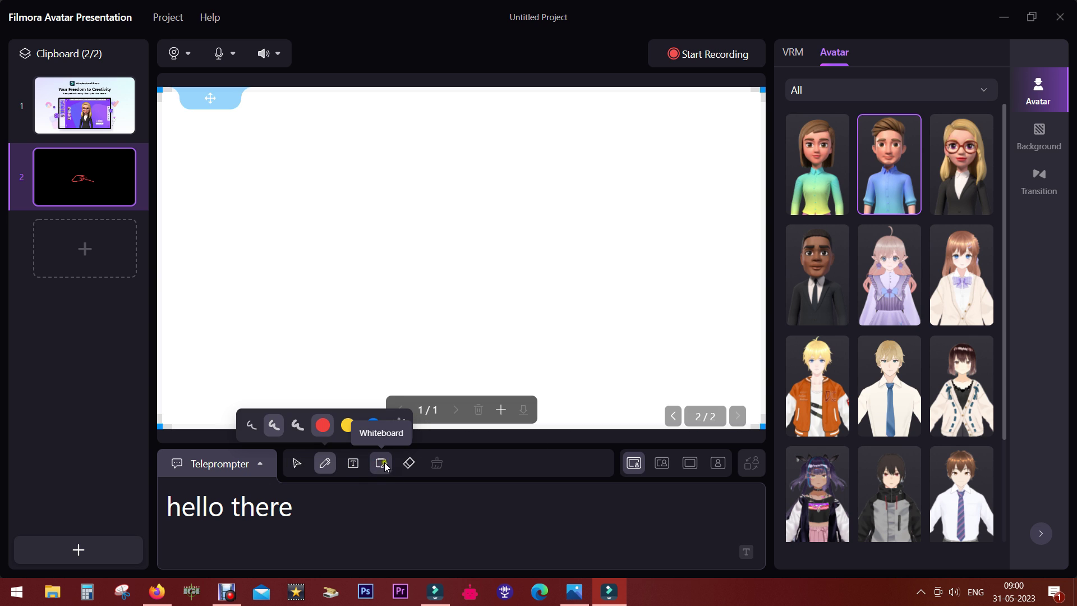
Step: Shrink the whiteboard, move it to the upper left, and write a red 'hi'
{"action": "left_click_drag", "start_coordinate": [160, 90], "coordinate": [517, 293]}
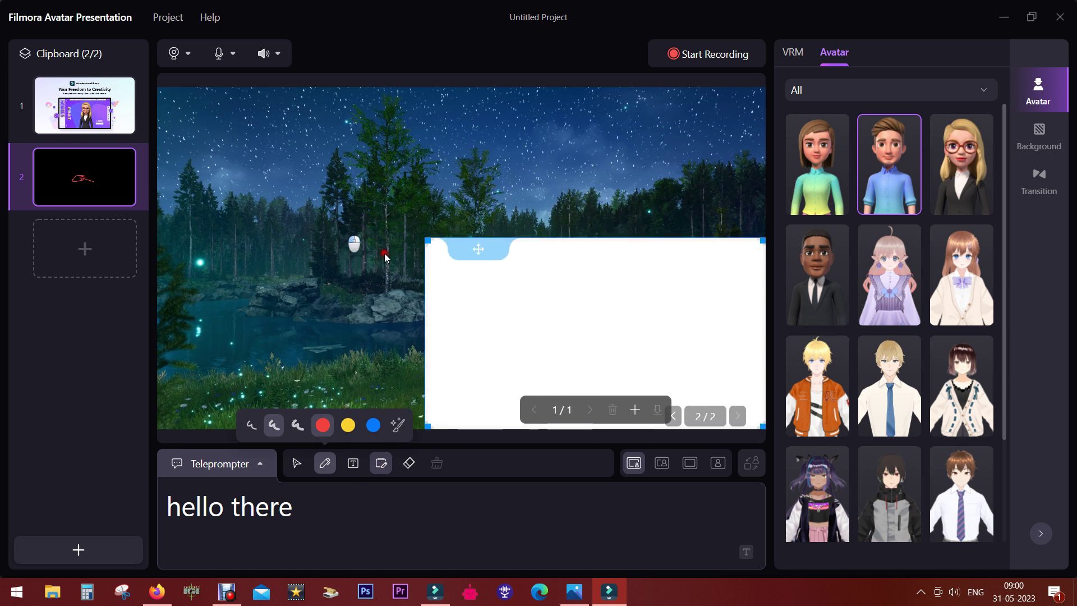
{"action": "left_click_drag", "start_coordinate": [583, 300], "coordinate": [277, 160]}
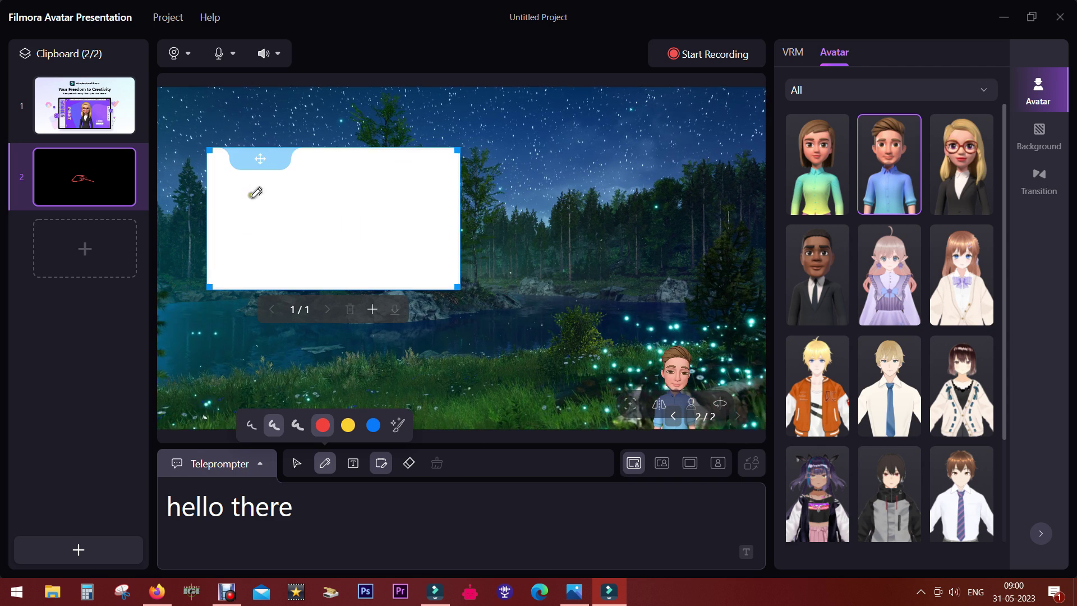
{"action": "left_click_drag", "start_coordinate": [264, 238], "coordinate": [288, 246]}
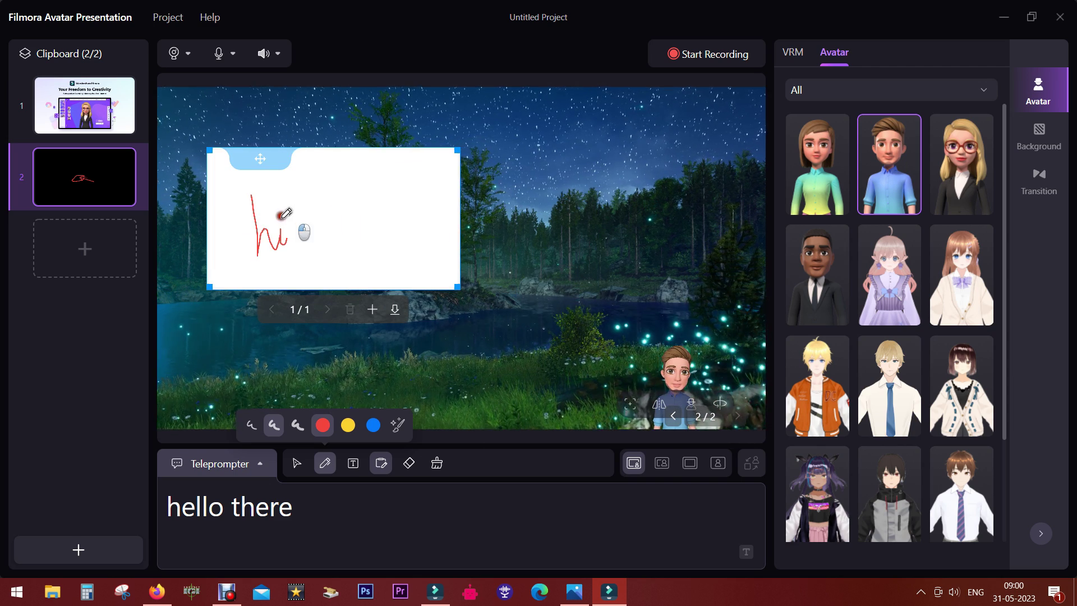
{"action": "left_click", "coordinate": [282, 217]}
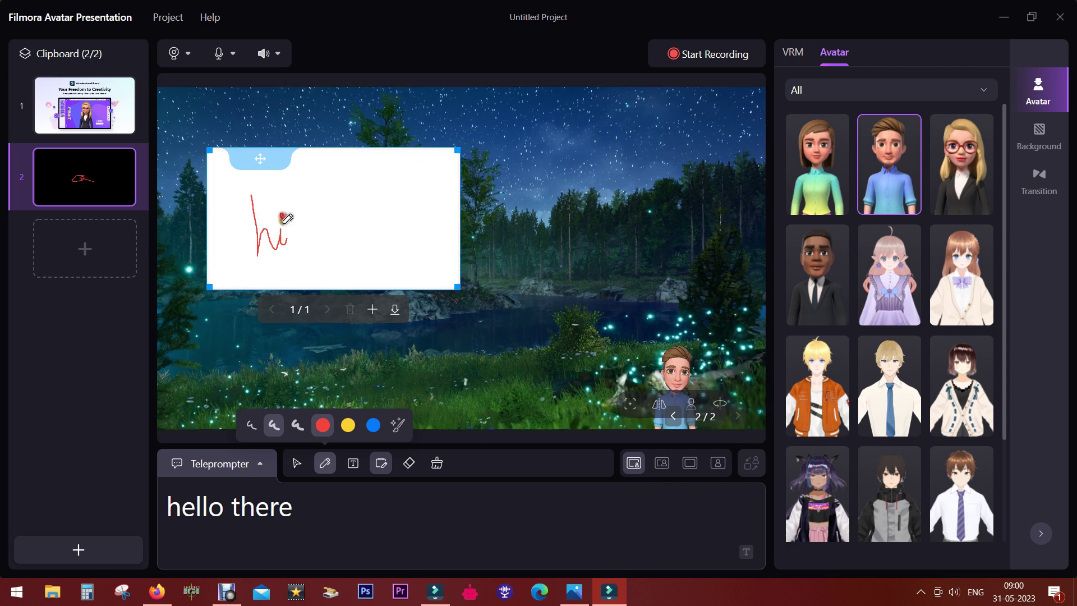
Step: Erase the handwritten 'hi' and close the whiteboard
{"action": "left_click", "coordinate": [409, 462]}
{"action": "left_click_drag", "start_coordinate": [286, 230], "coordinate": [271, 206]}
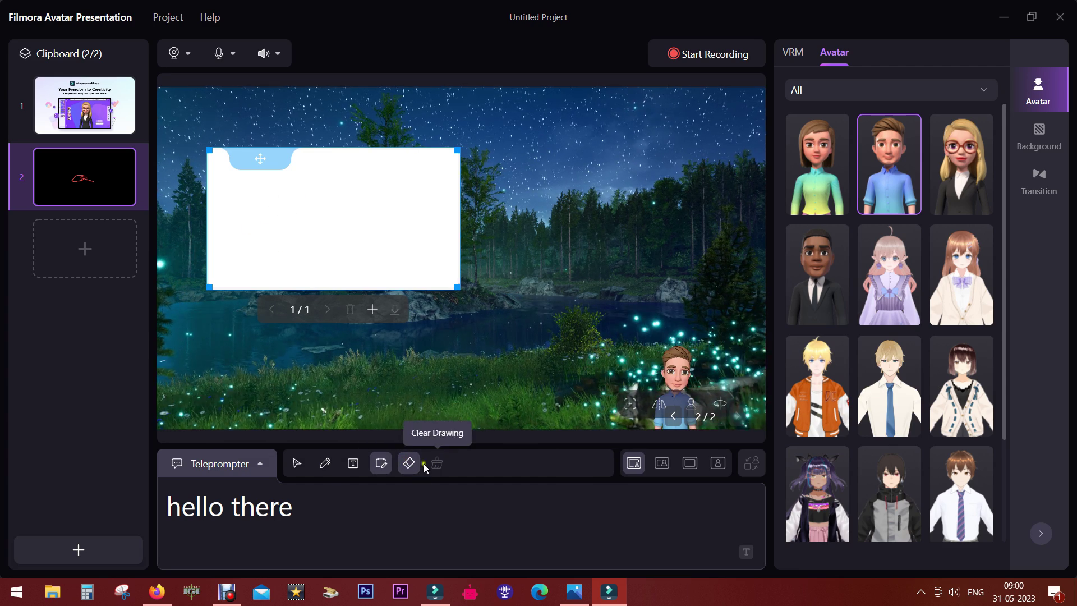
{"action": "left_click", "coordinate": [382, 462]}
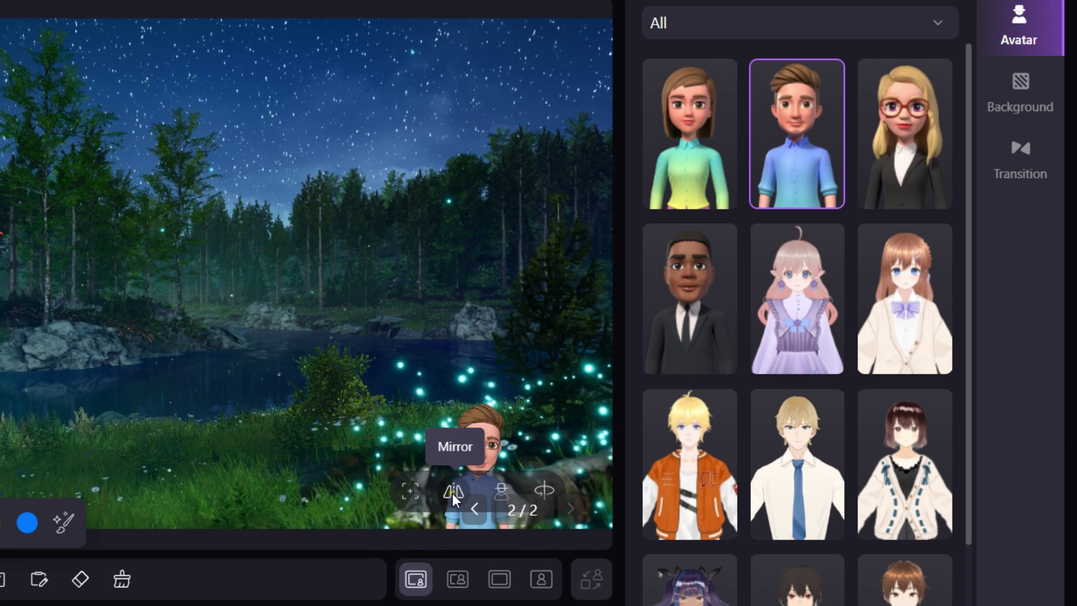
Step: Mirror the avatar, switch it to full body, enlarge it slightly and turn it back to face forward
{"action": "left_click", "coordinate": [452, 493]}
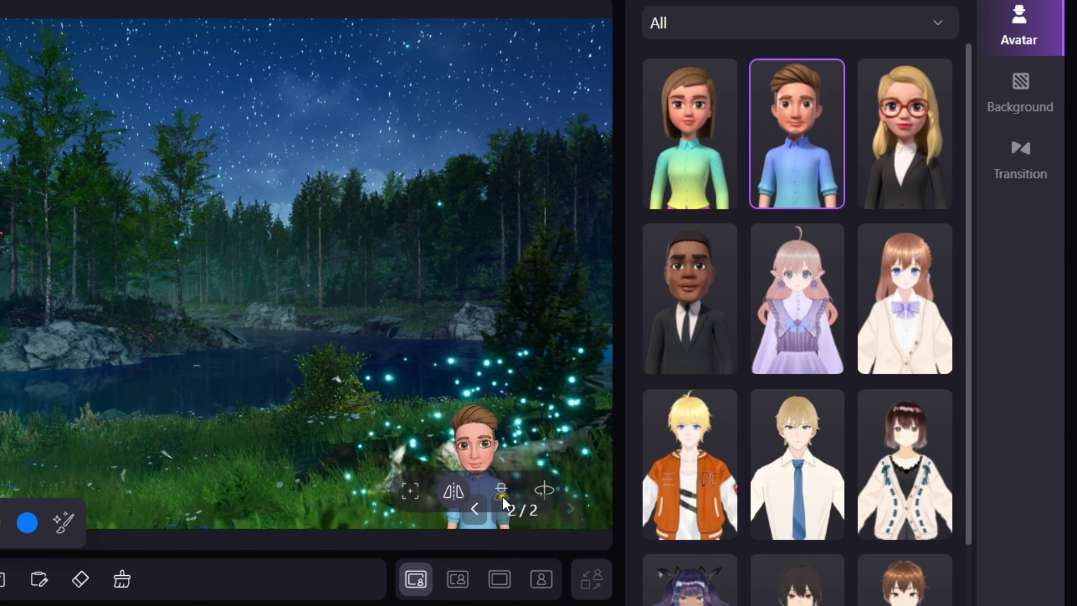
{"action": "left_click", "coordinate": [504, 493]}
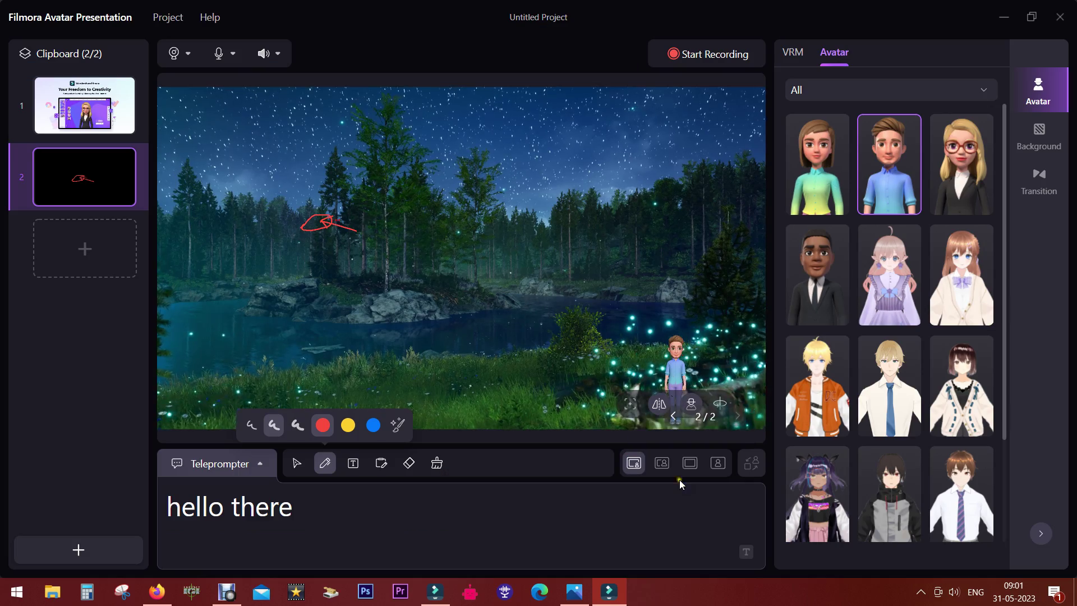
{"action": "left_click", "coordinate": [718, 463]}
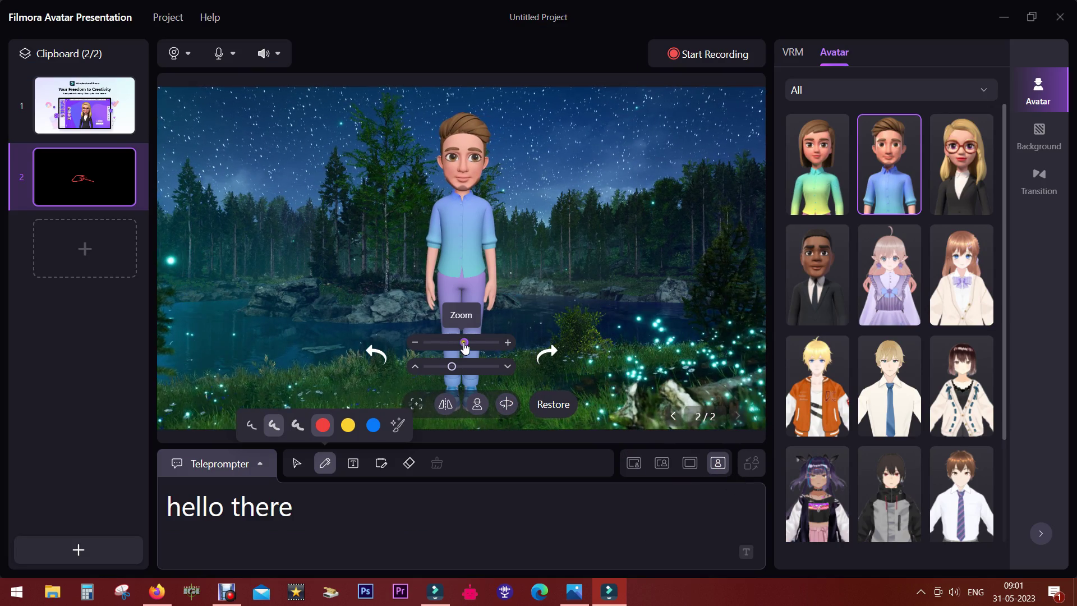
{"action": "mouse_move", "coordinate": [464, 343]}
{"action": "left_mouse_down"}
{"action": "mouse_move", "coordinate": [478, 343]}
{"action": "mouse_move", "coordinate": [457, 367]}
{"action": "left_mouse_up"}
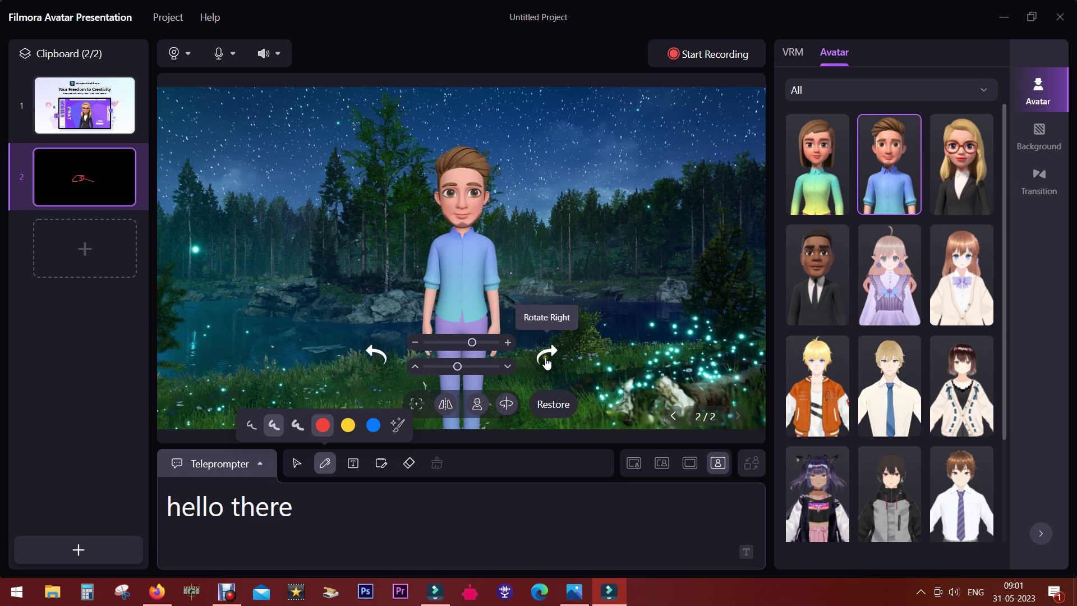
{"action": "left_click", "coordinate": [546, 357]}
{"action": "left_click", "coordinate": [546, 357]}
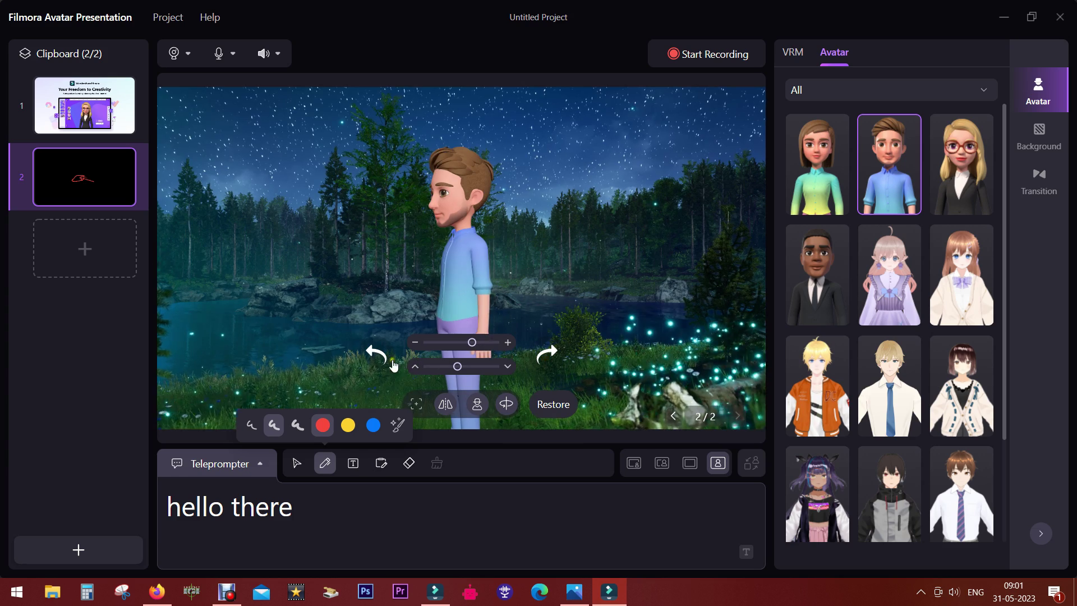
{"action": "left_click", "coordinate": [376, 358]}
{"action": "left_click", "coordinate": [376, 358]}
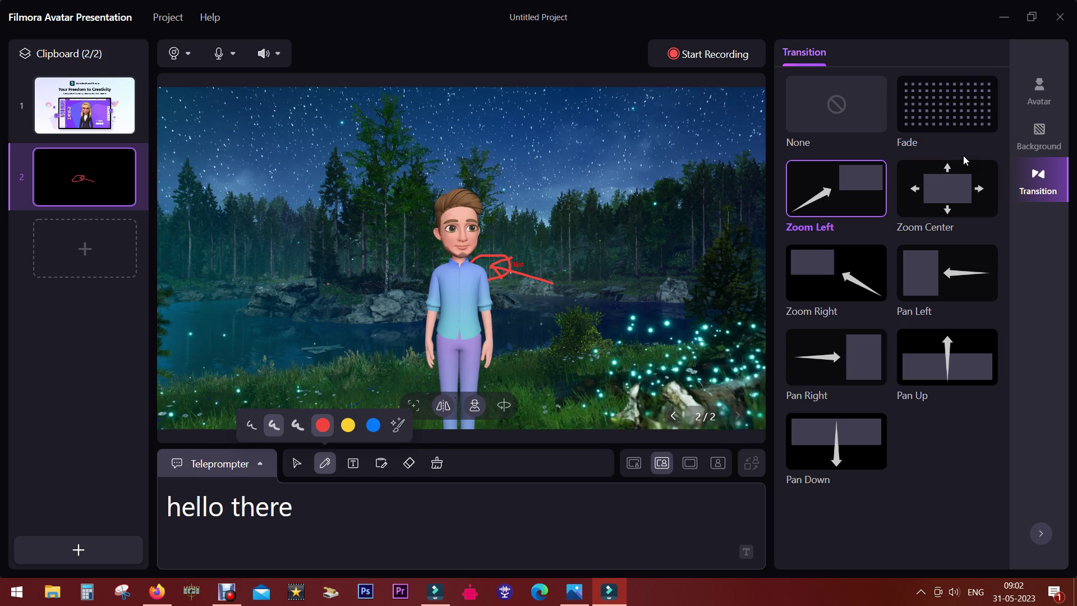
Step: Record an 8-second PreRec take of the forest avatar scene and save it
{"action": "left_click", "coordinate": [695, 54]}
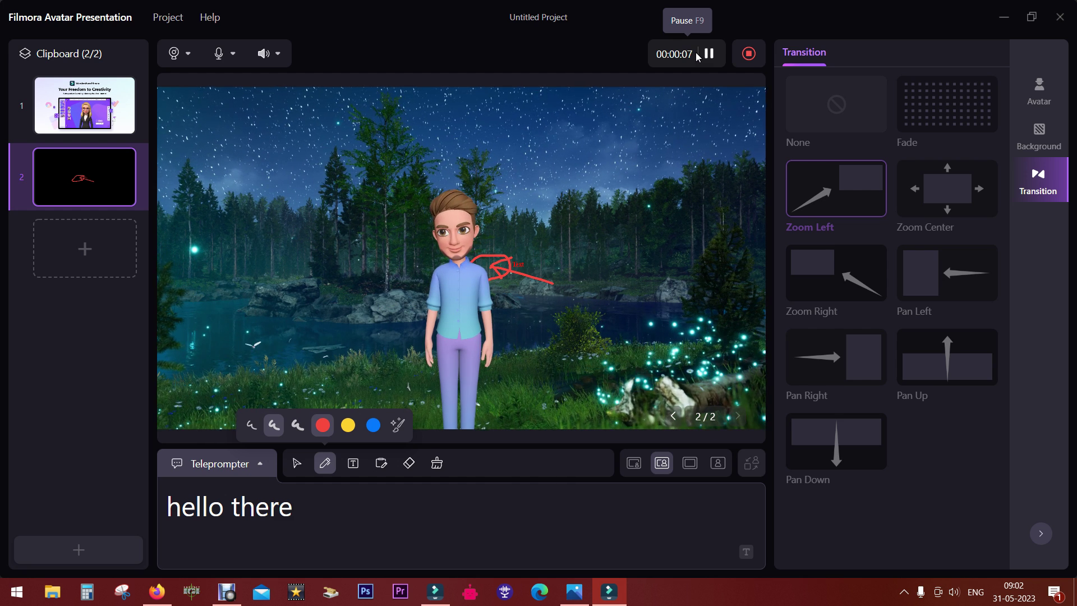
{"action": "left_click", "coordinate": [748, 54]}
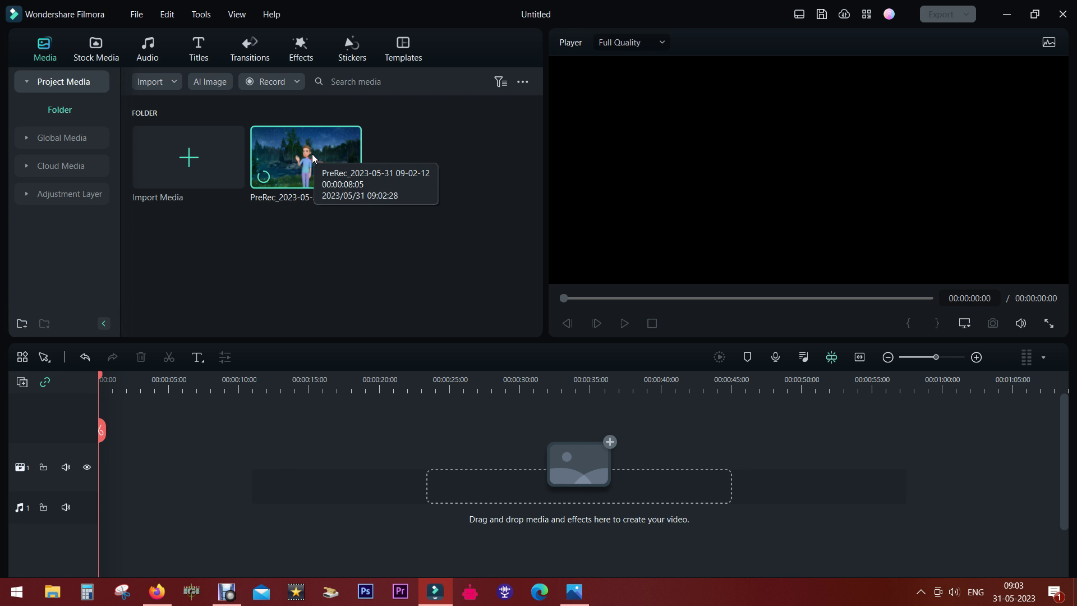
Step: Place the PreRec clip on the timeline, keeping the 1920 x 1080 25fps project settings
{"action": "left_click_drag", "start_coordinate": [331, 184], "coordinate": [104, 458]}
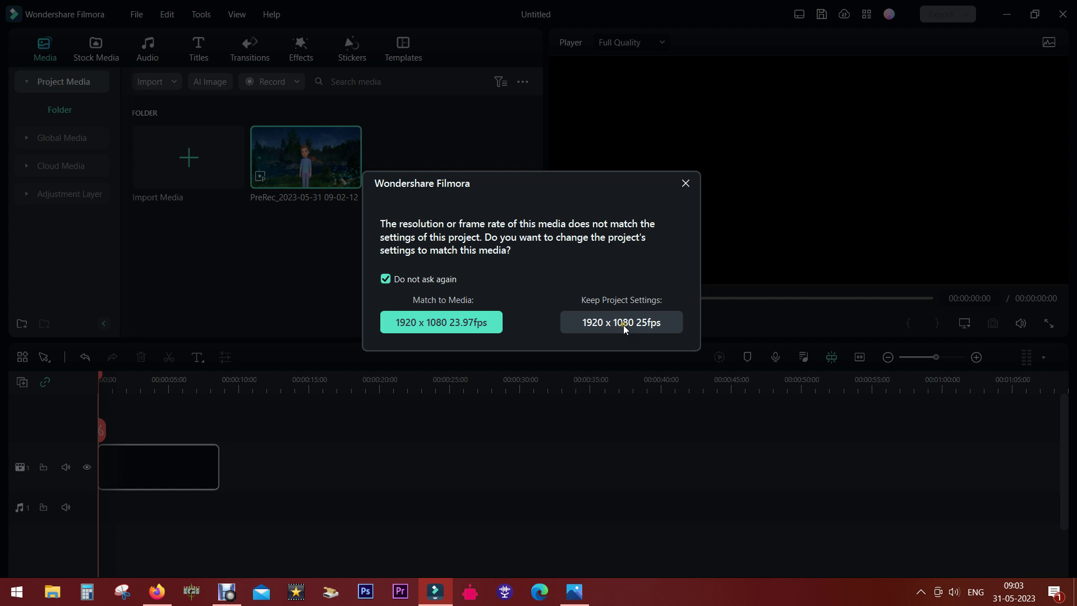
{"action": "left_click", "coordinate": [625, 326]}
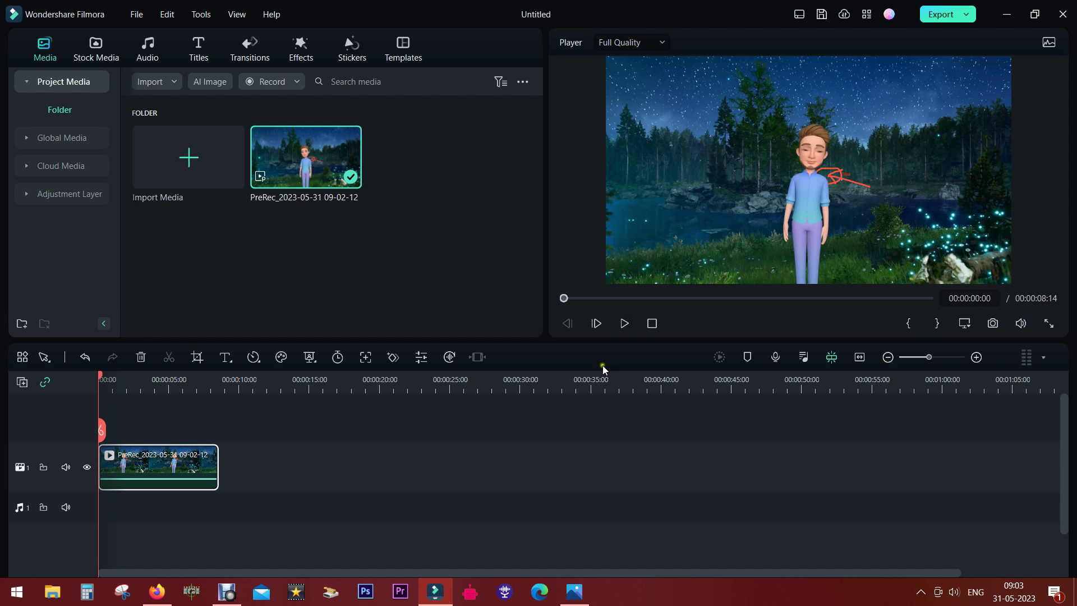